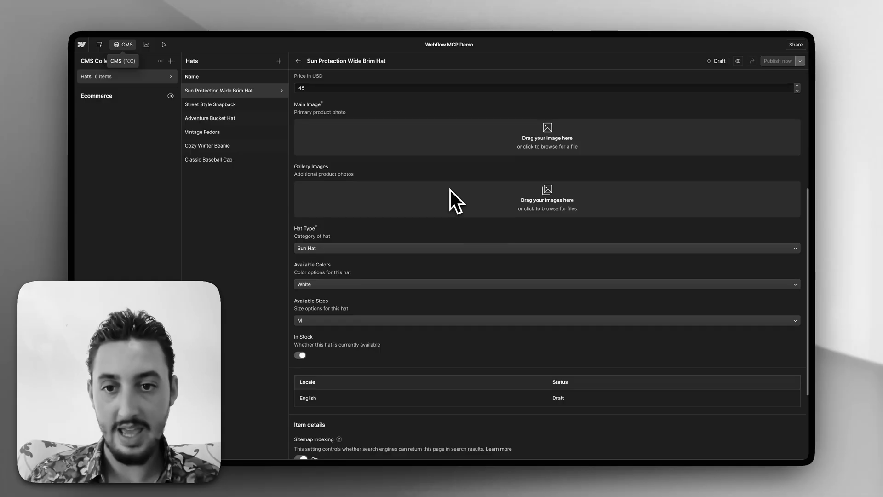
- Scroll and adjust the view of the Client-First Official Starter Project home page in the Designer
scroll(450, 189, down, 2)
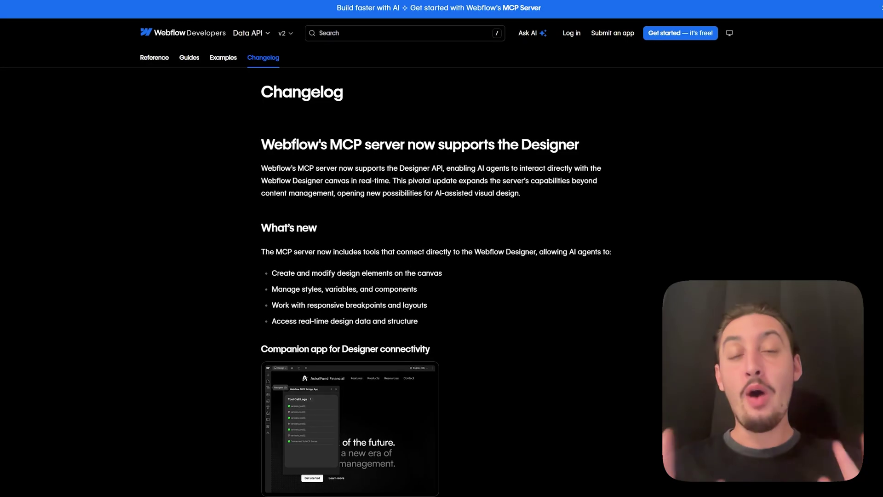
drag(255, 145, 583, 145)
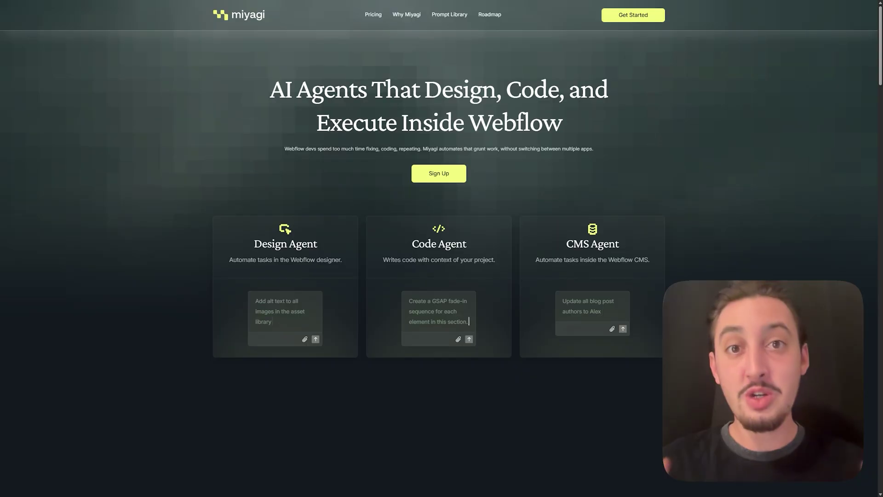
scroll(439, 248, down, 2)
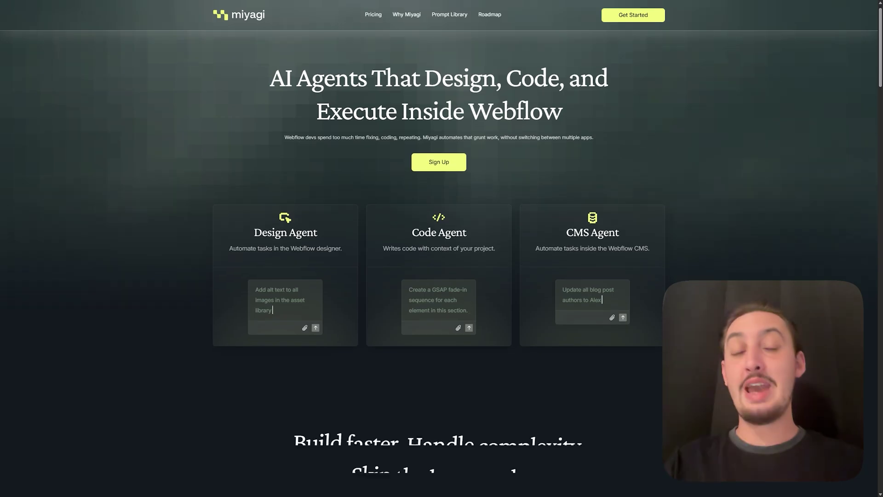
scroll(439, 248, down, 2)
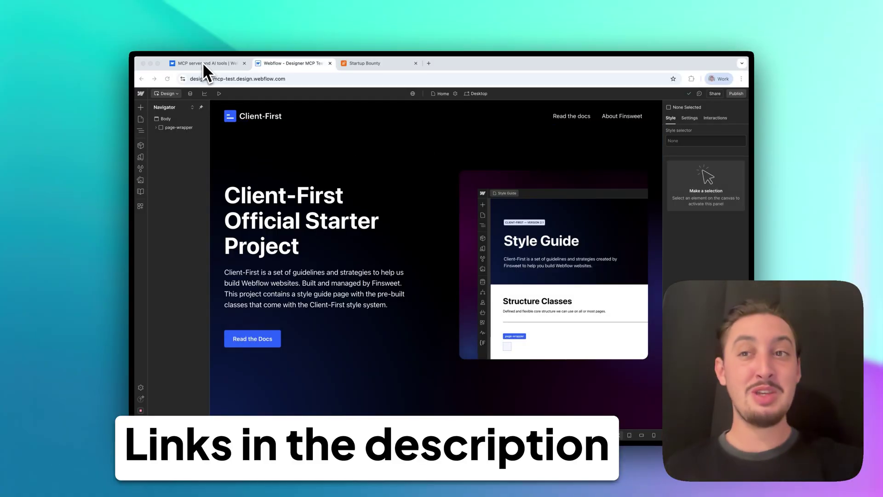
- Go to the MCP server and AI tools docs and scroll to the Claude Desktop installation steps
click(202, 63)
scroll(401, 227, up, 10)
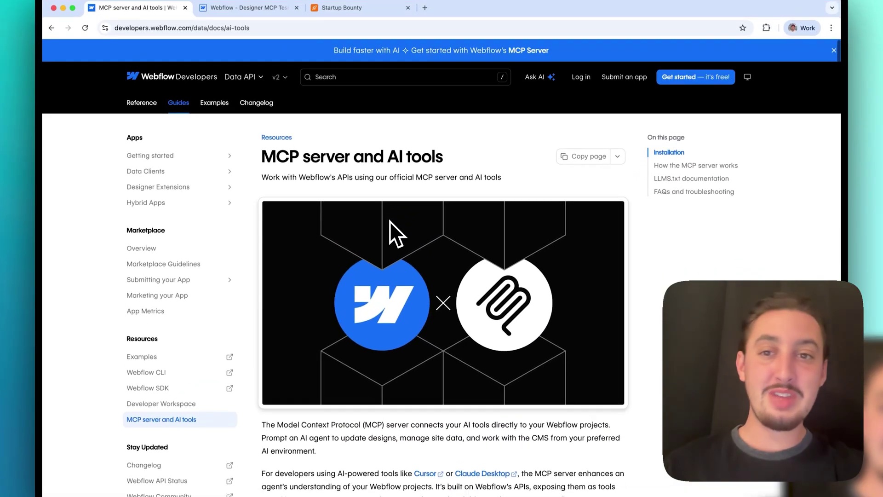
scroll(353, 212, down, 5)
scroll(327, 194, down, 6)
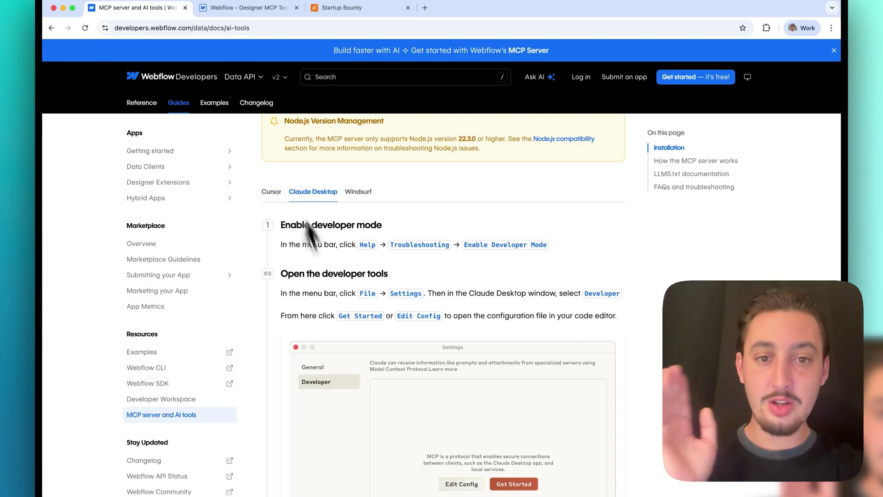
scroll(463, 255, down, 3)
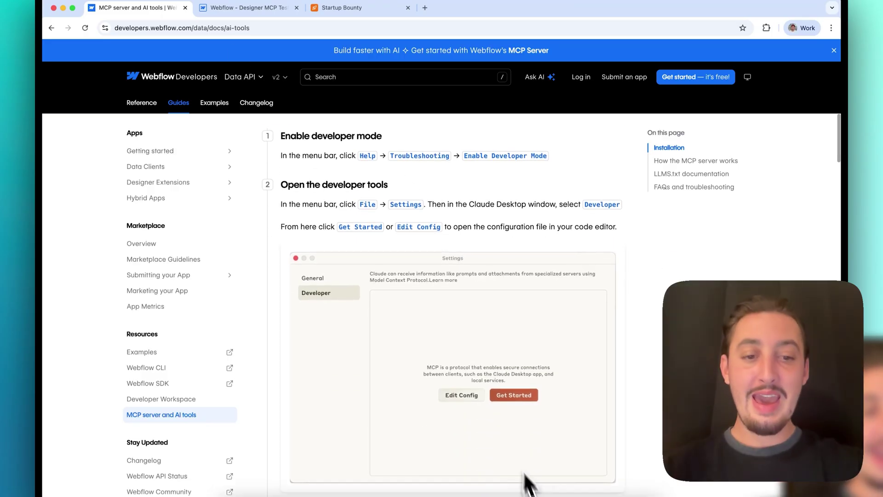
- Launch Claude Desktop from the launcher
key(alt+space)
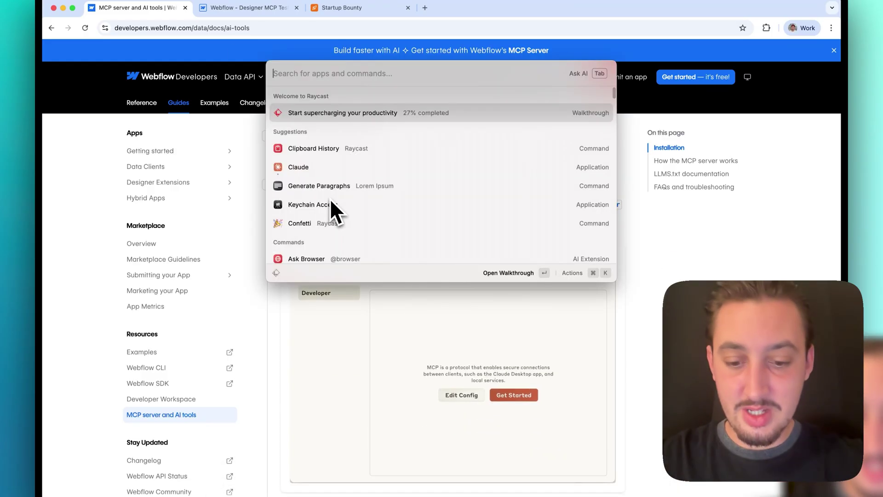
text(claude)
key(Return)
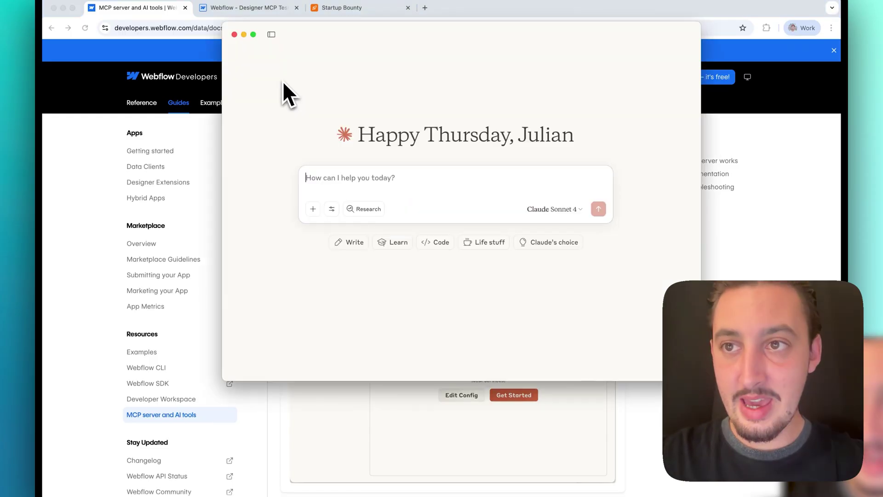
- Open claude_desktop_config.json from Claude's Developer settings in Visual Studio Code
click(88, 1)
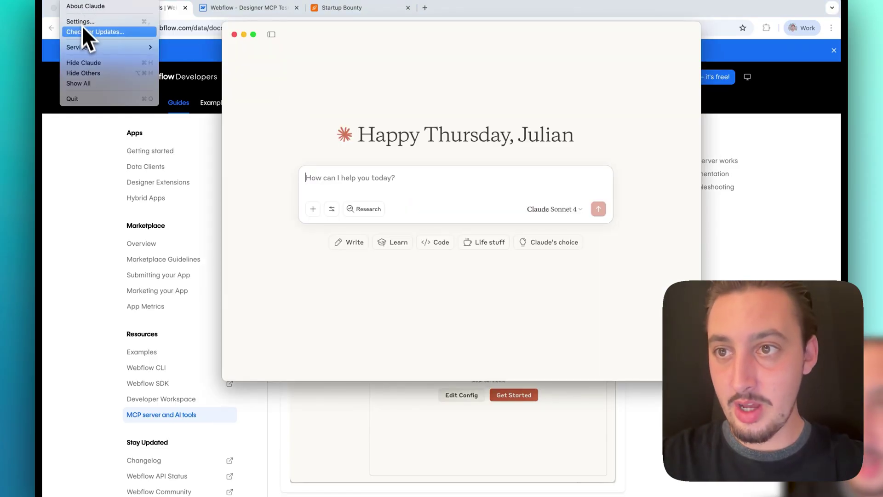
click(88, 20)
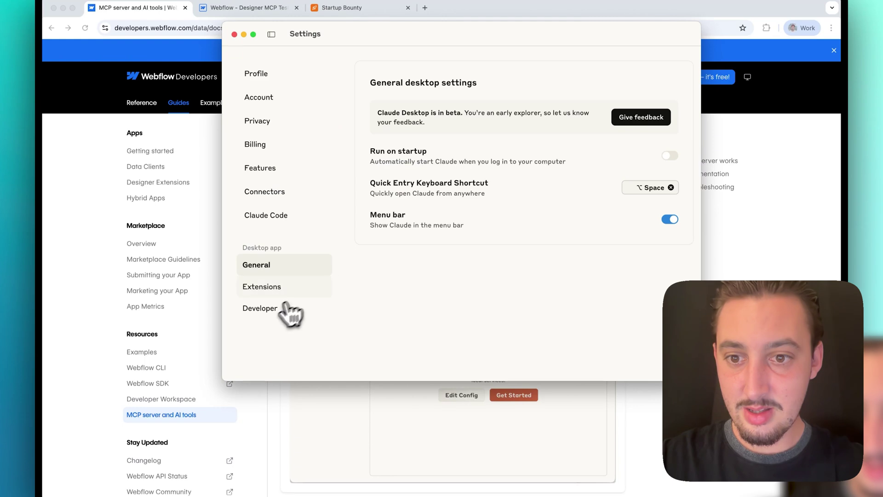
click(271, 313)
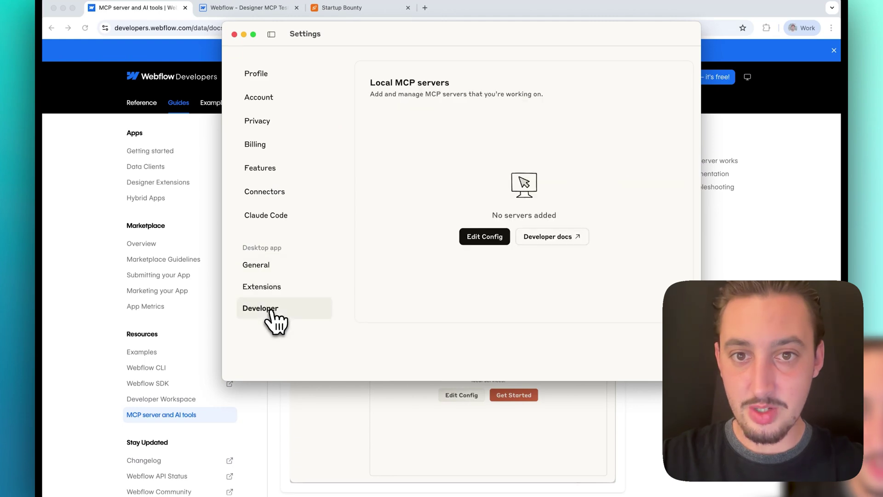
click(485, 239)
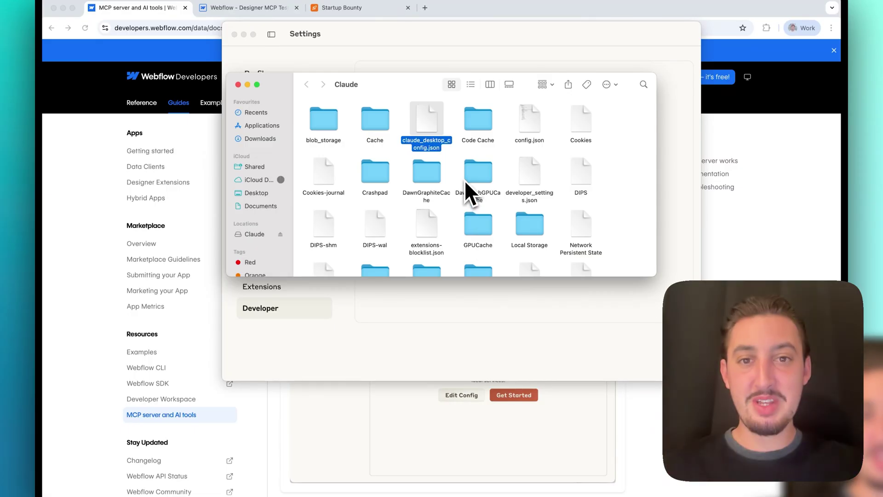
right_click(427, 150)
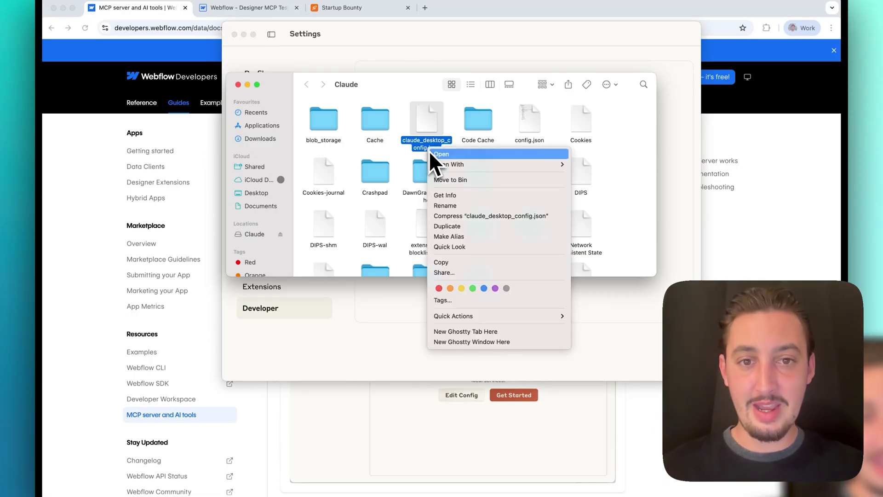
mouse_move(448, 166)
click(612, 263)
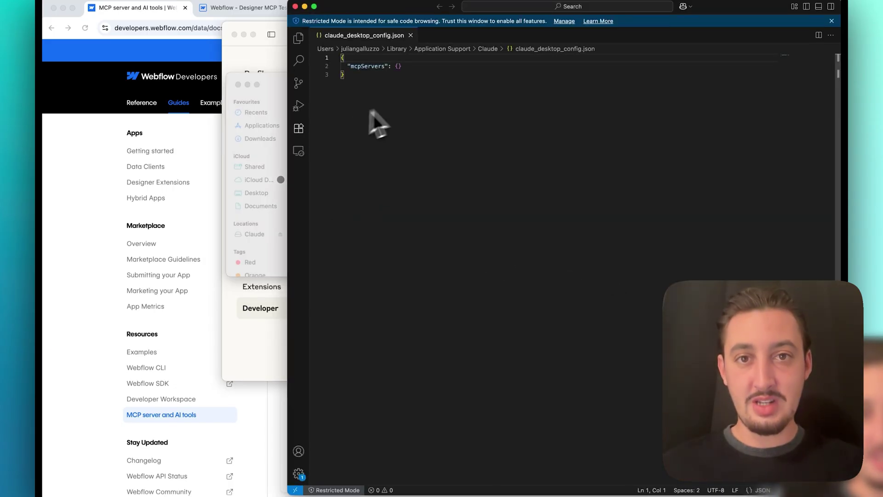
- Copy the webflow MCP server config from the docs and paste it over the config file contents
click(83, 240)
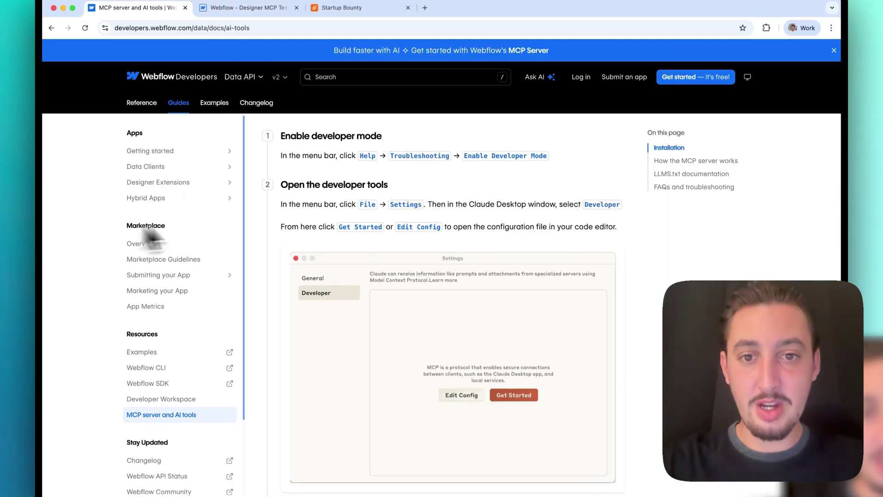
scroll(435, 252, down, 8)
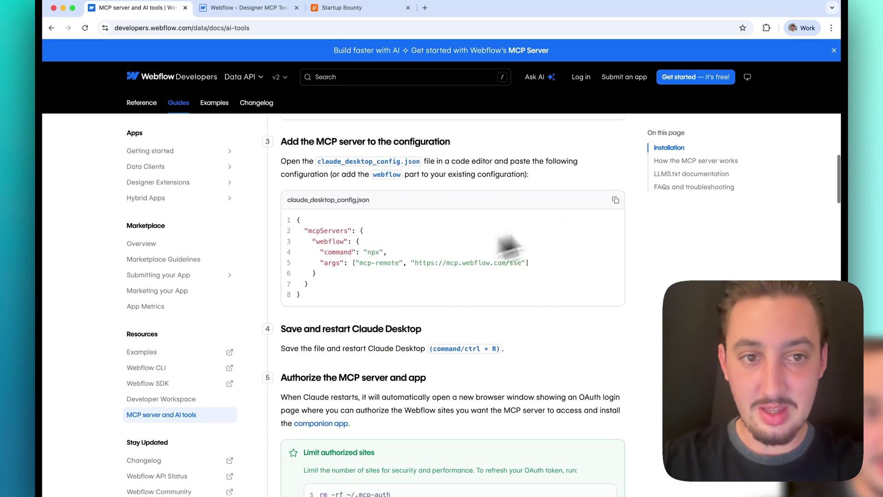
click(616, 202)
key(ctrl+Up)
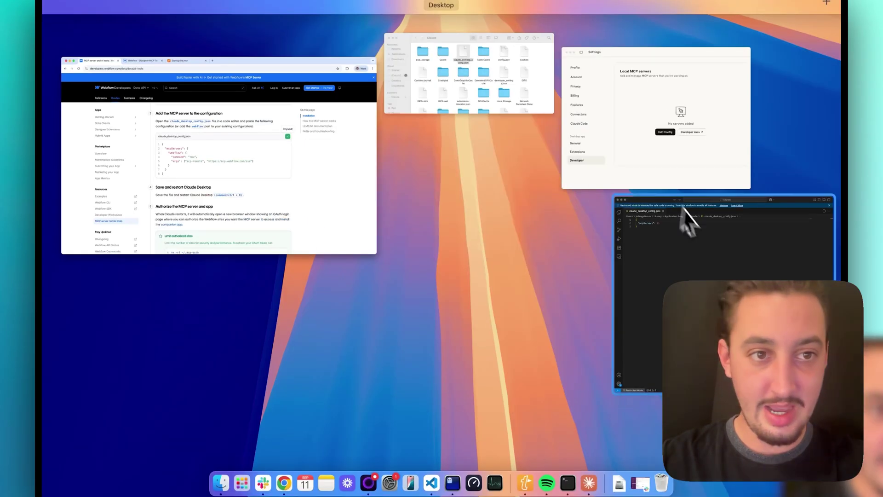
click(661, 243)
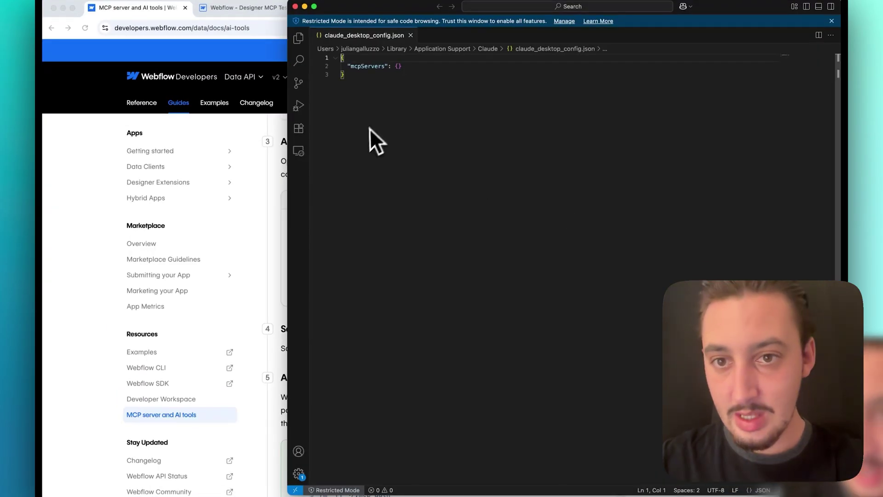
key(super+v)
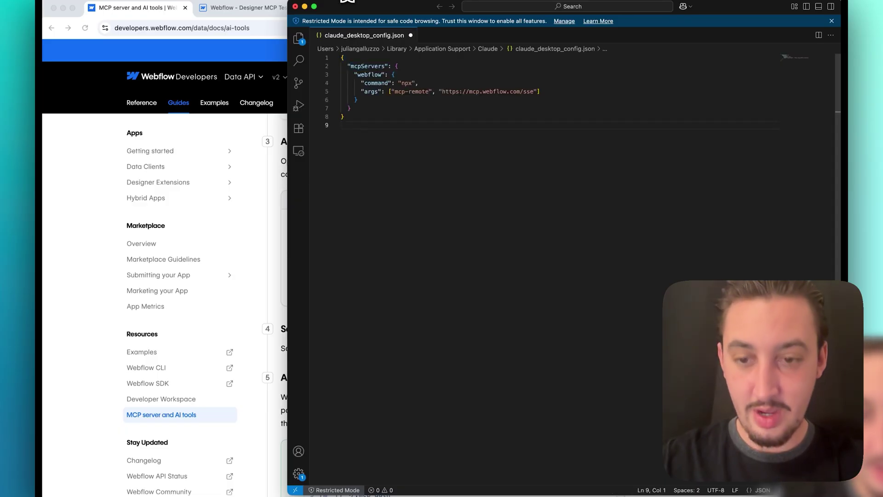
- Scroll the docs to the save-and-restart step and quit Claude Desktop from the Dock
click(272, 131)
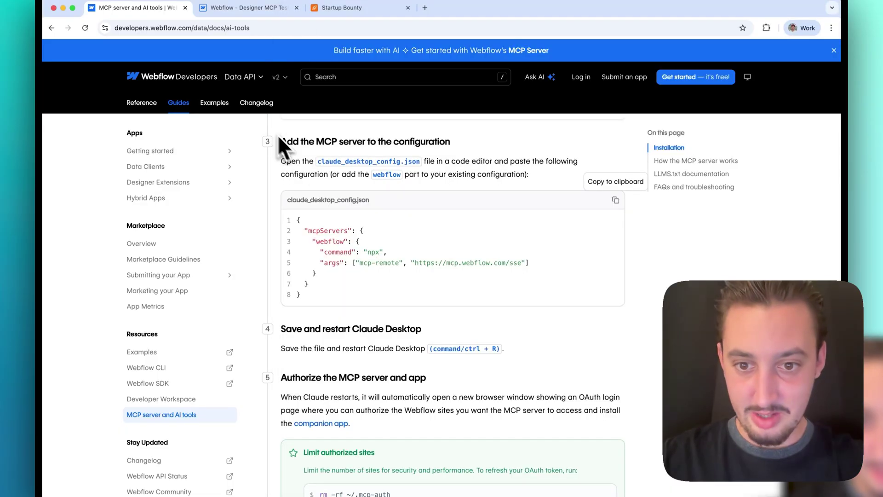
scroll(341, 258, down, 3)
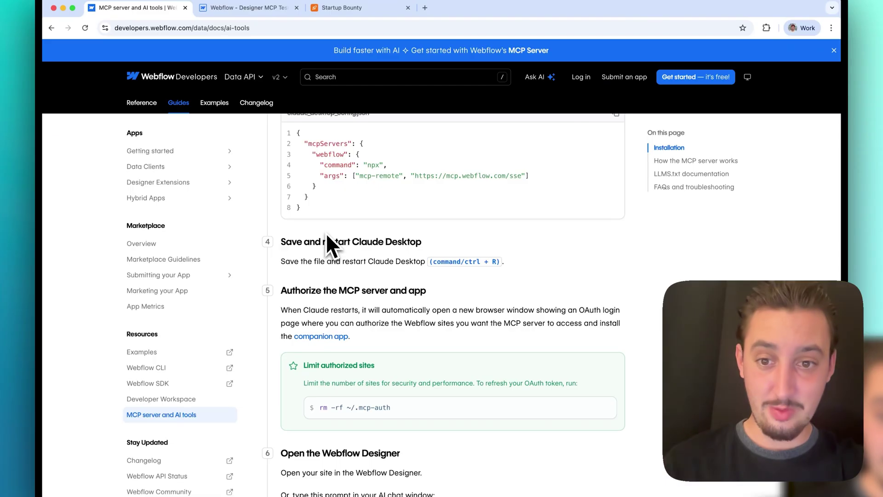
mouse_move(546, 483)
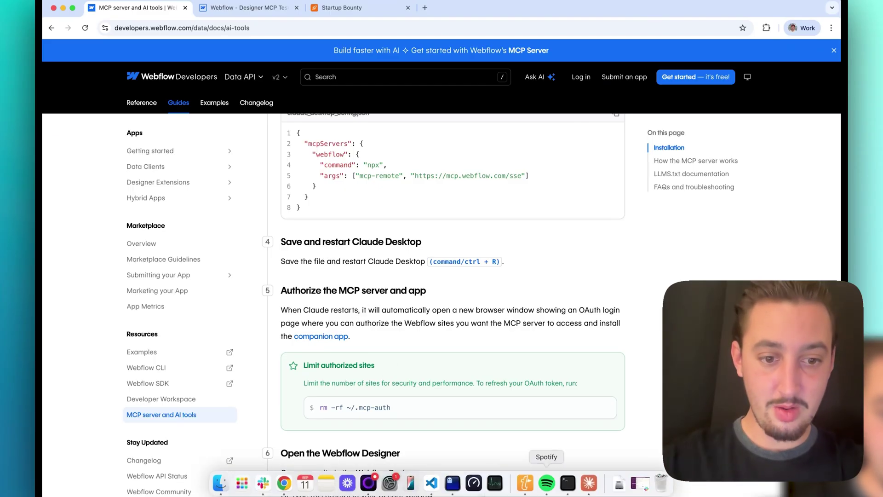
right_click(584, 485)
click(595, 456)
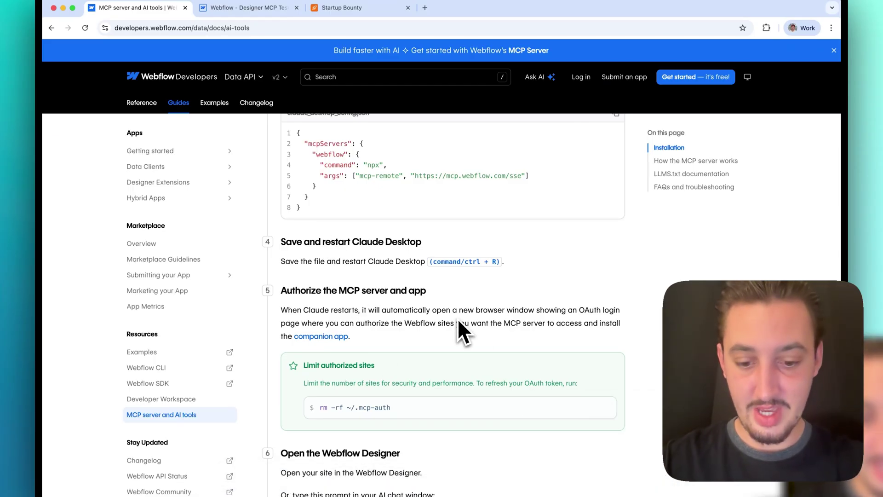
- Relaunch Claude Desktop from the launcher
key(super+space)
text(claude)
key(Return)
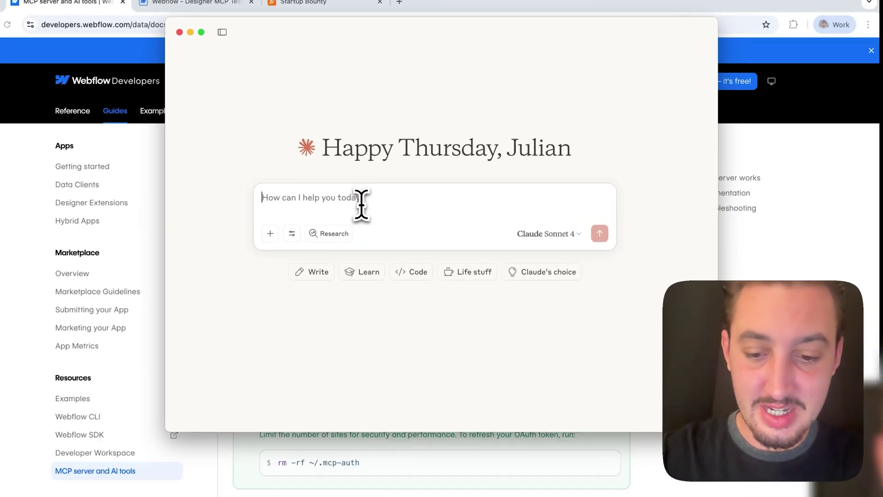
- Ask Claude whether it has access to the Webflow MCP
text(do you have access to the webflow mcp? Which site did i authoriz)
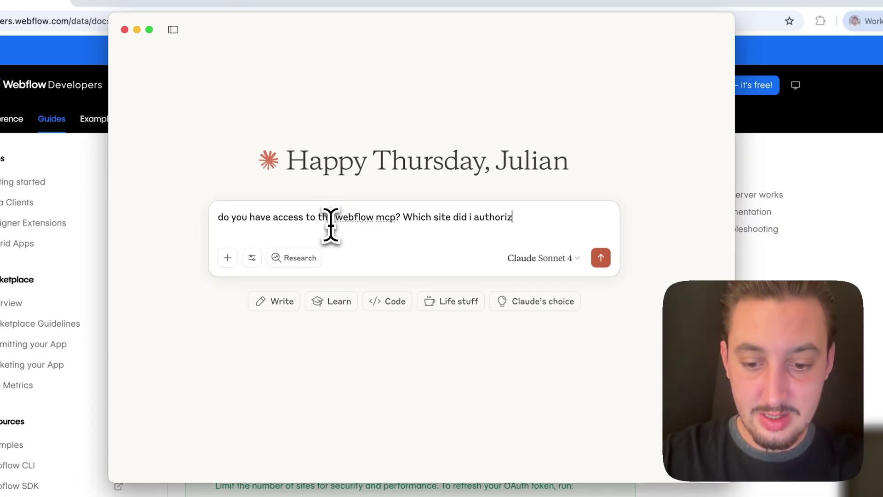
text(e)
key(Return)
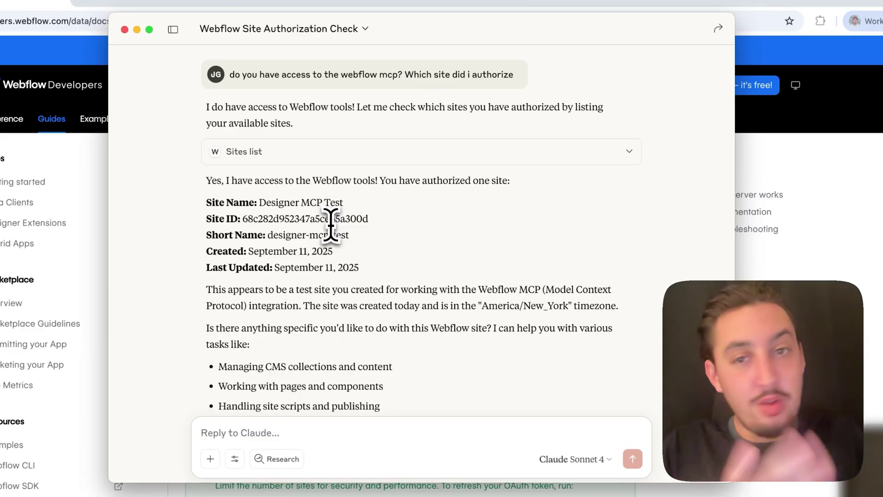
- Send Claude the question asking whether it can see the site's style guide
scroll(351, 289, down, 5)
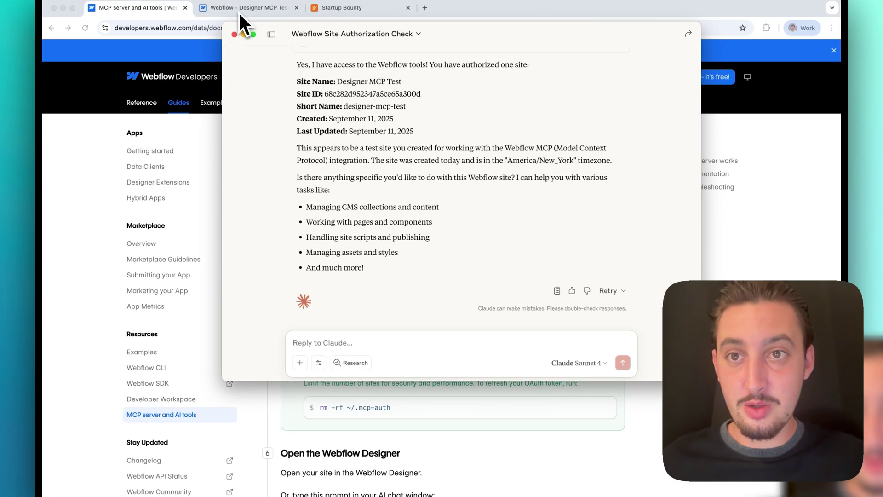
click(243, 20)
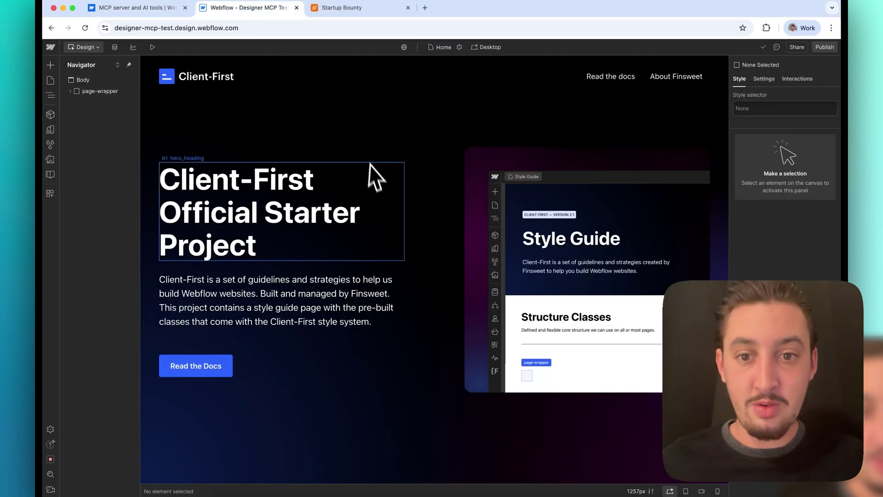
key(ctrl+Up)
click(593, 167)
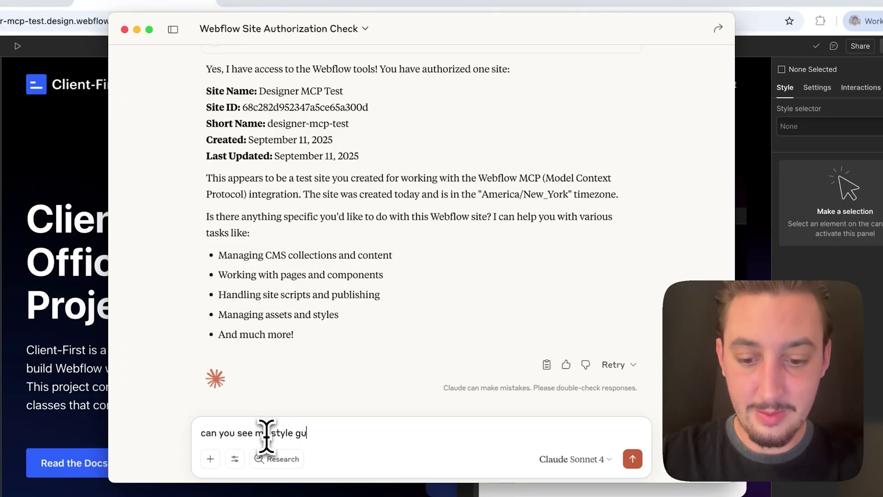
key(Return)
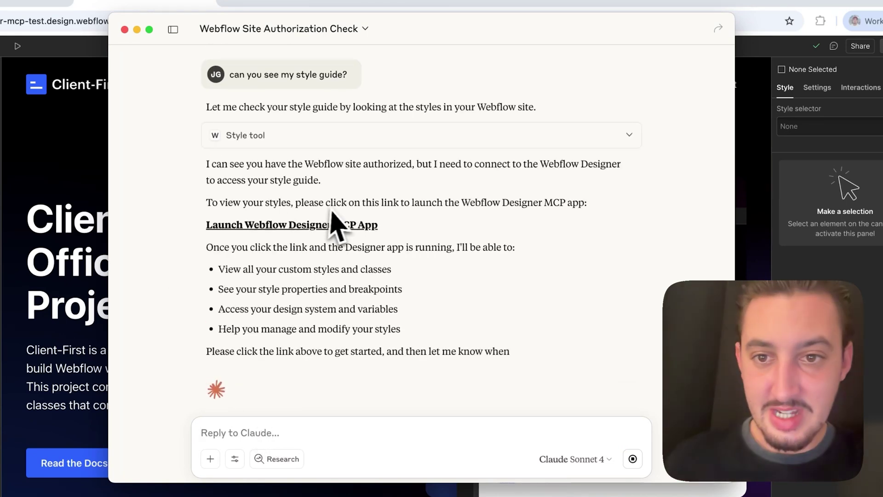
- Launch the Webflow Designer MCP App through its link and close the duplicate Designer tab
click(282, 227)
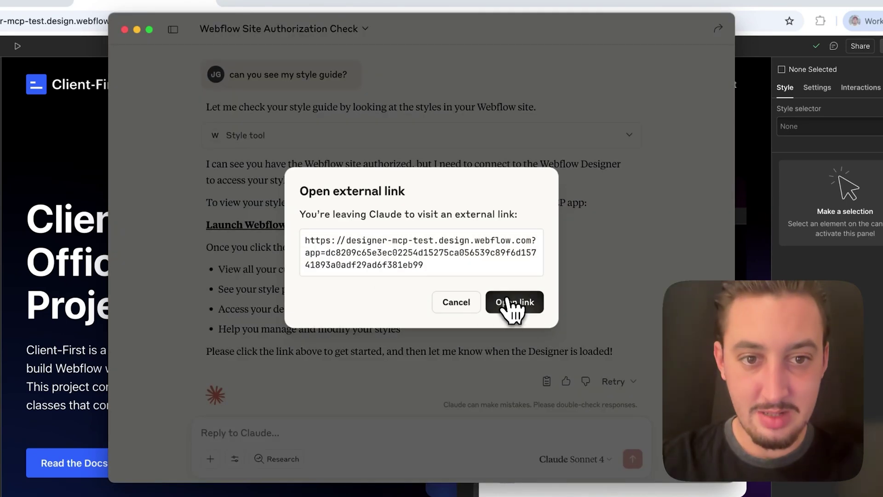
click(514, 301)
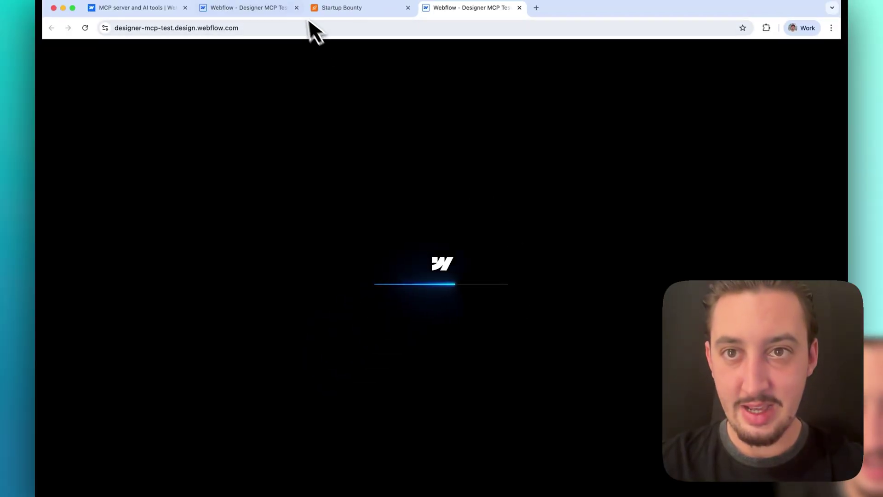
click(242, 1)
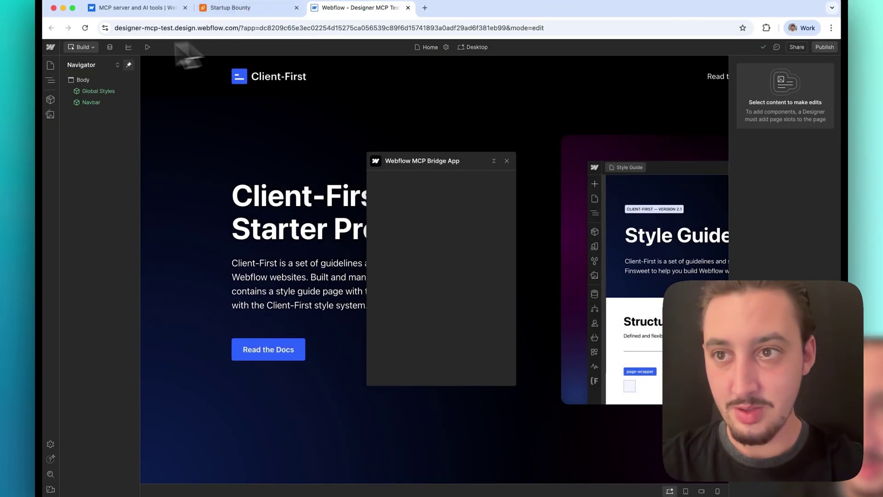
- Switch the Designer from Build to Design mode and move the MCP Bridge App panel top-right
click(82, 48)
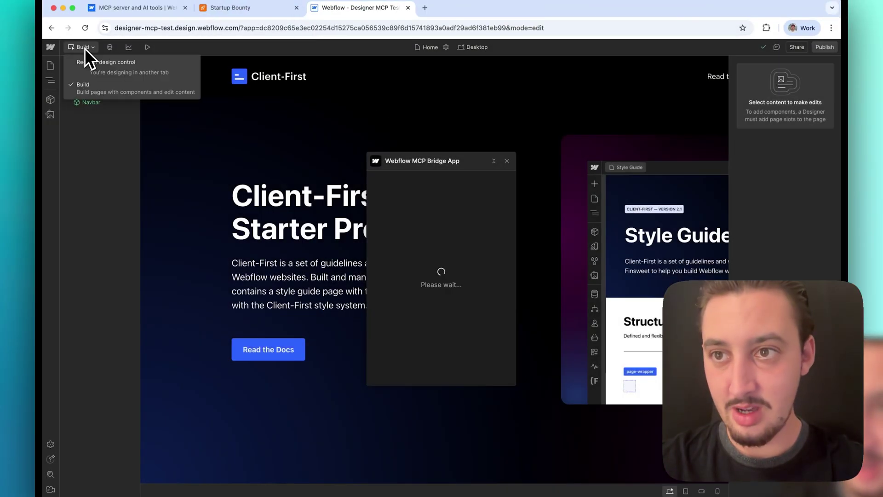
click(98, 74)
click(182, 99)
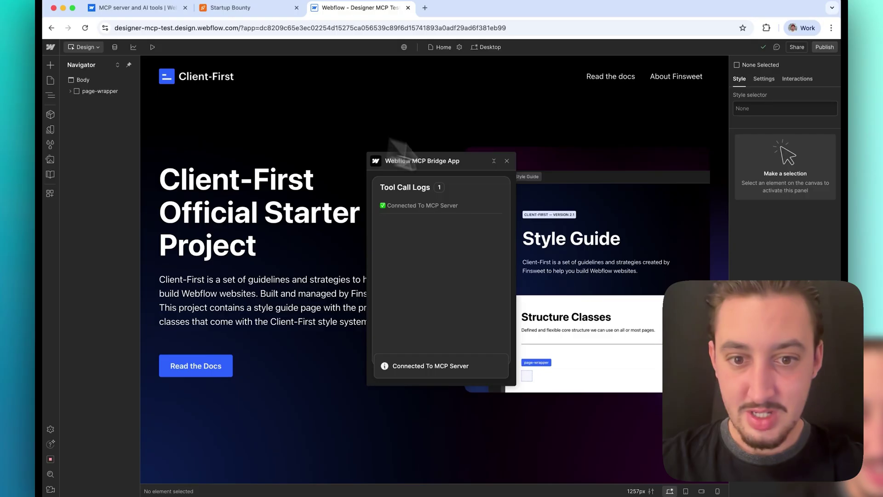
drag(424, 161, 742, 69)
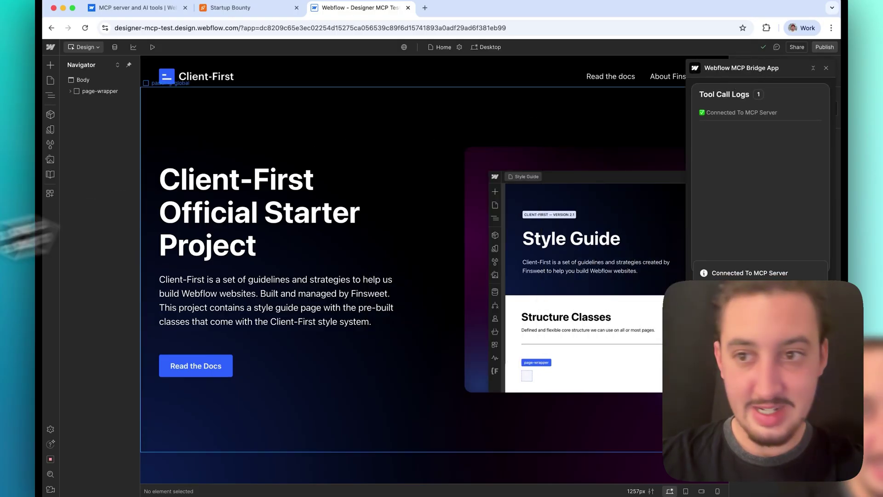
- Tile Claude beside the Designer window and hide the element tree
key(F11)
key(ctrl+Up)
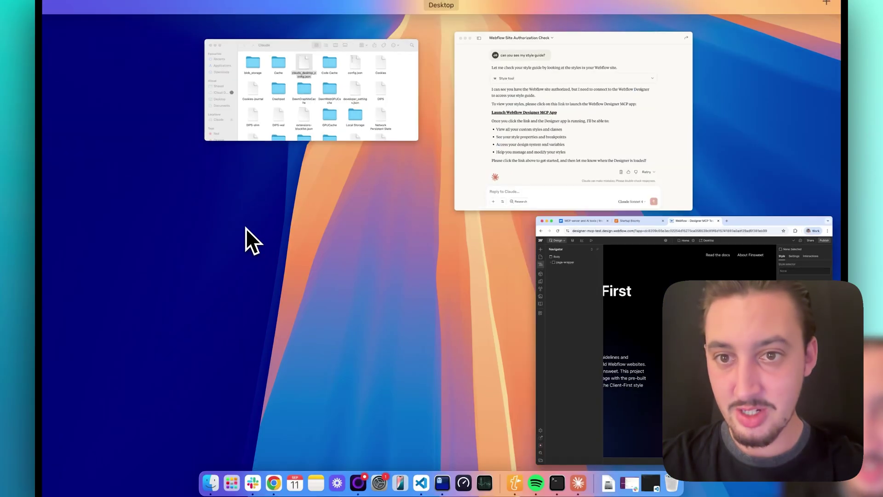
click(540, 118)
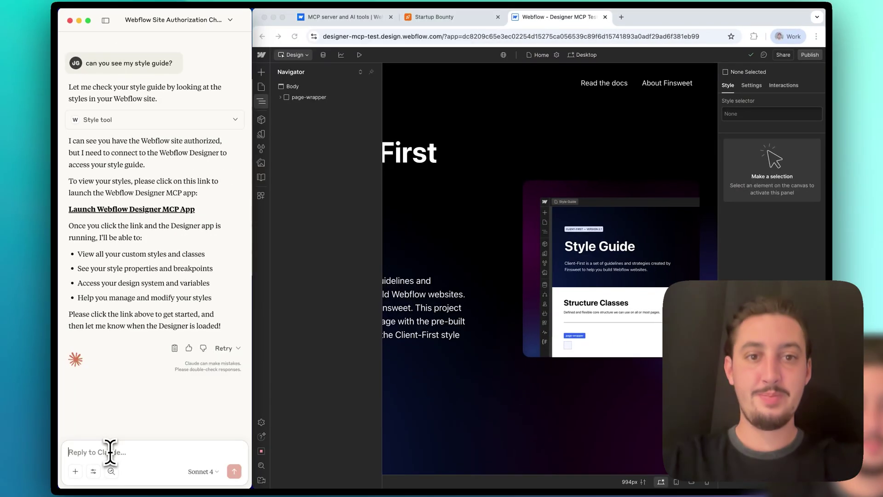
click(261, 107)
click(261, 103)
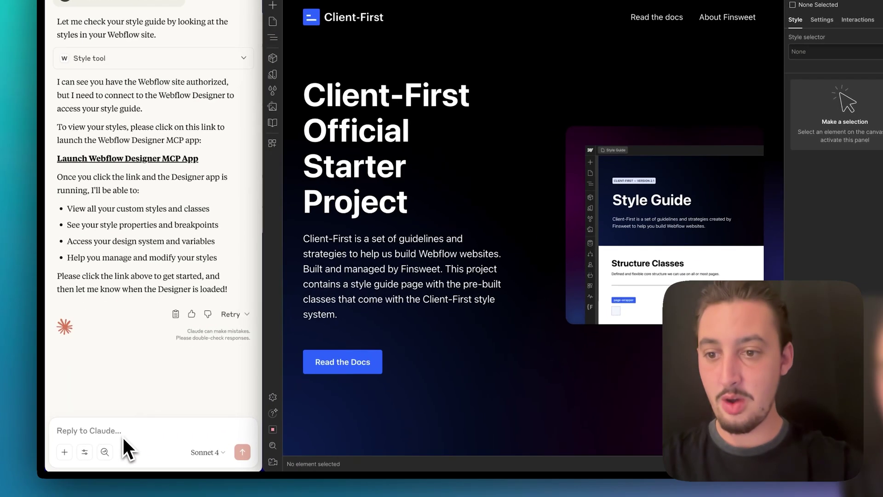
- Ask Claude 'youre authorized, can you see my client first style guide?'
click(133, 469)
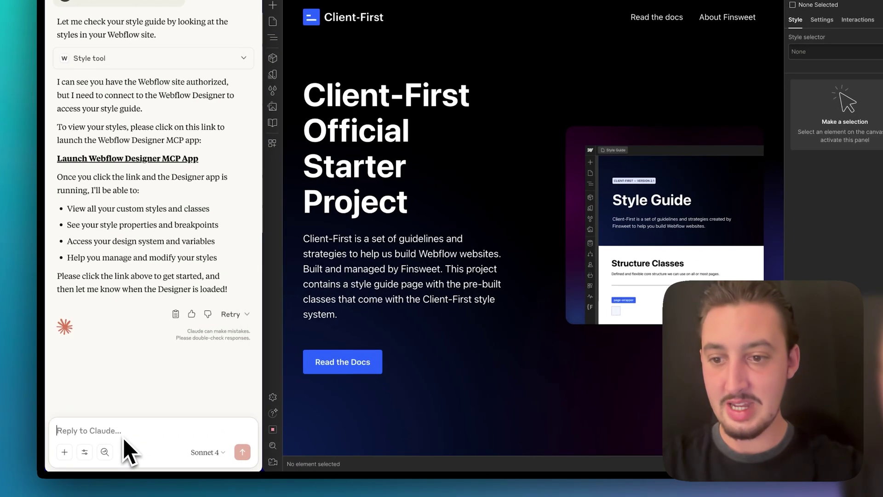
text(y)
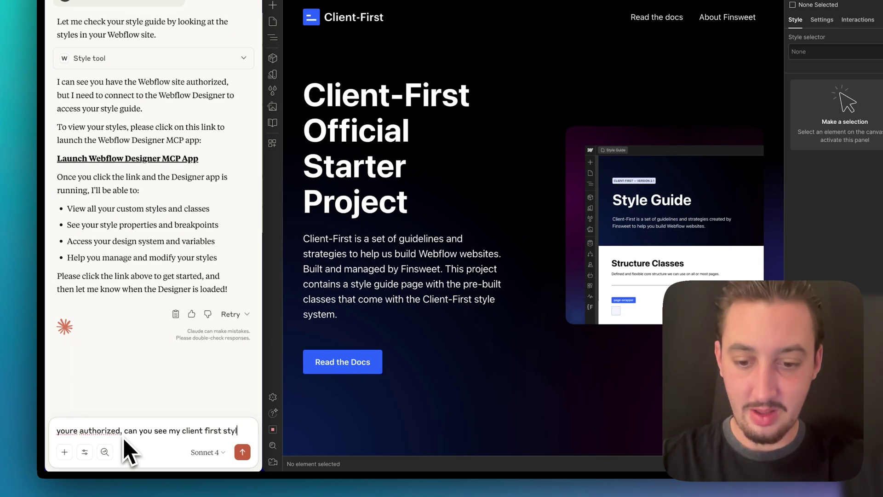
text(e guide?)
click(243, 452)
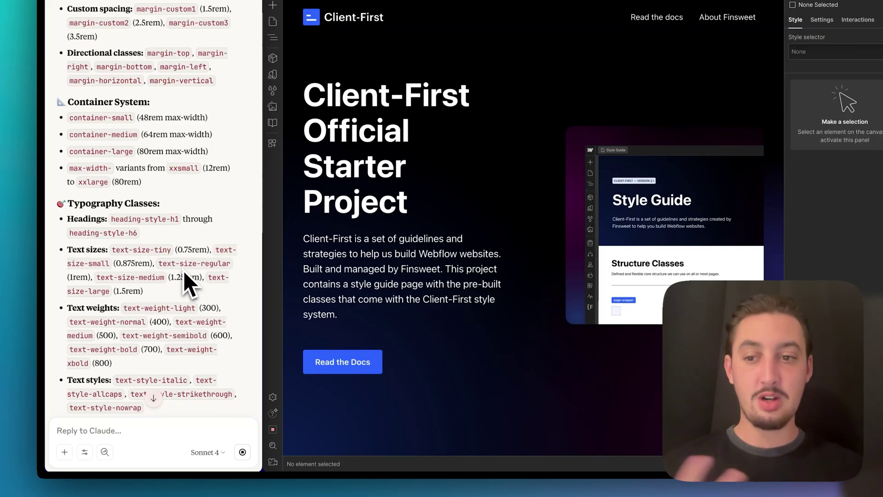
scroll(110, 350, down, 10)
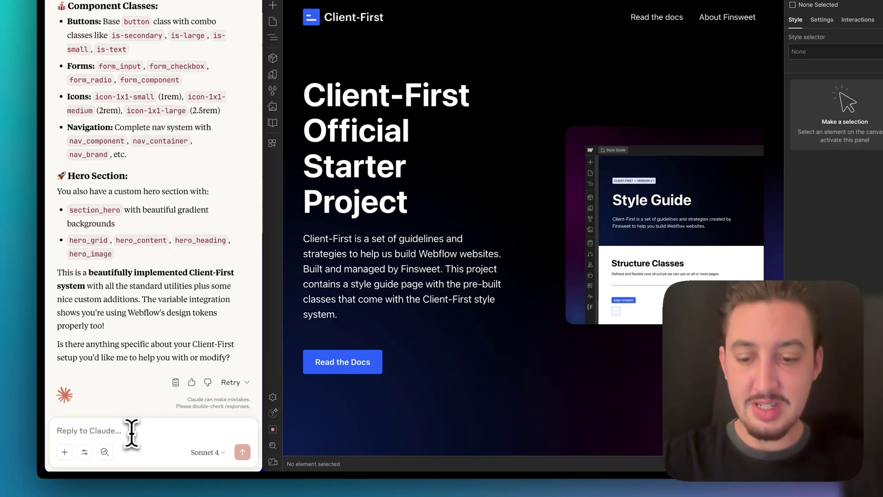
- Ask Claude to turn the home page into a Client-First landing page with just 3 sections
text(now)
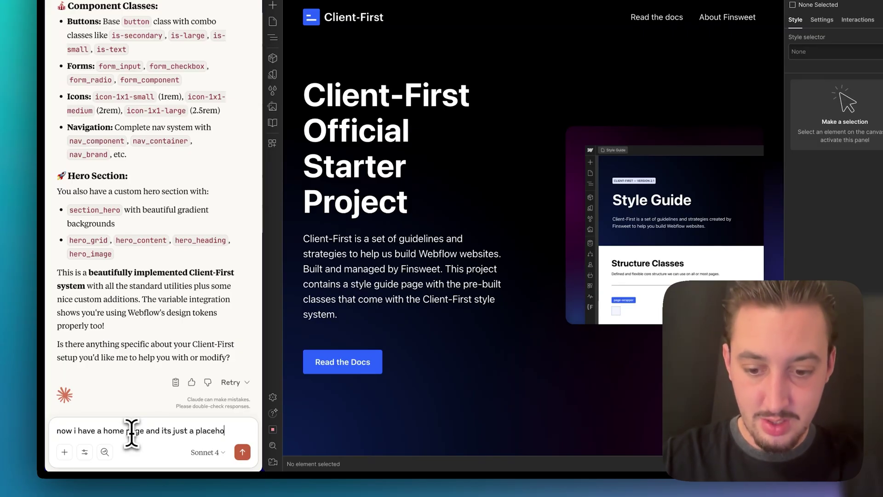
text(age using cl)
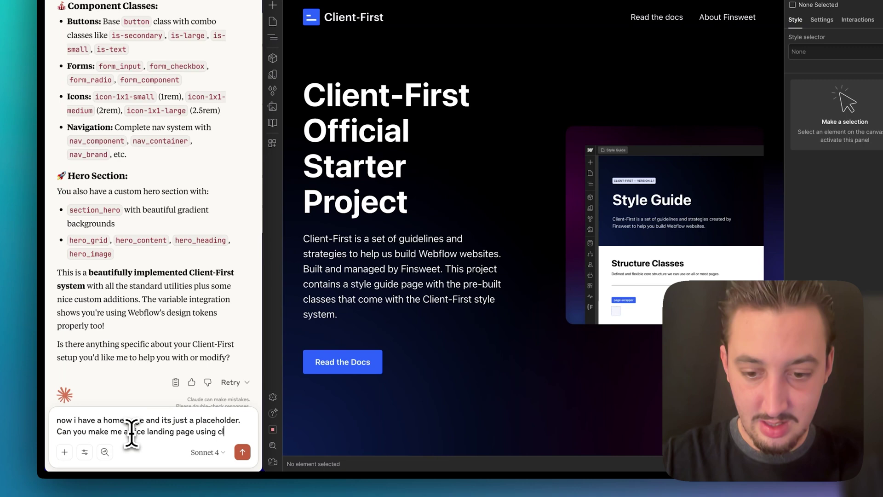
text(ient first? Just 3)
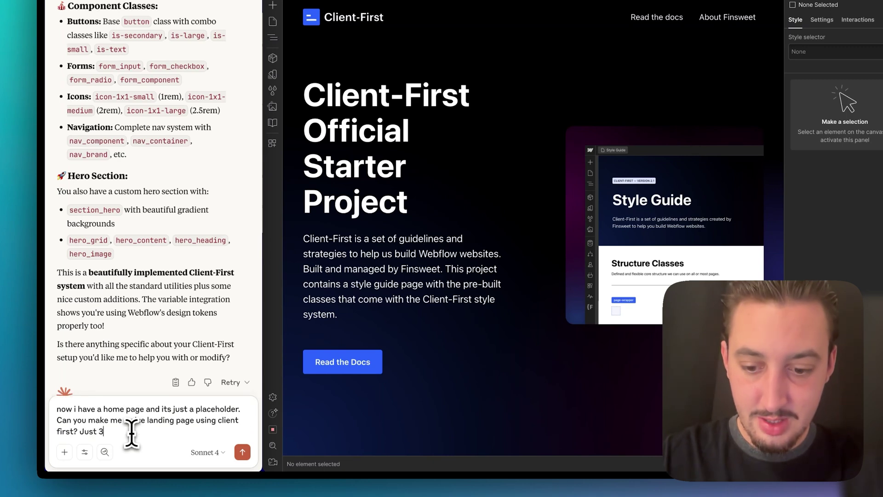
text( sections for n)
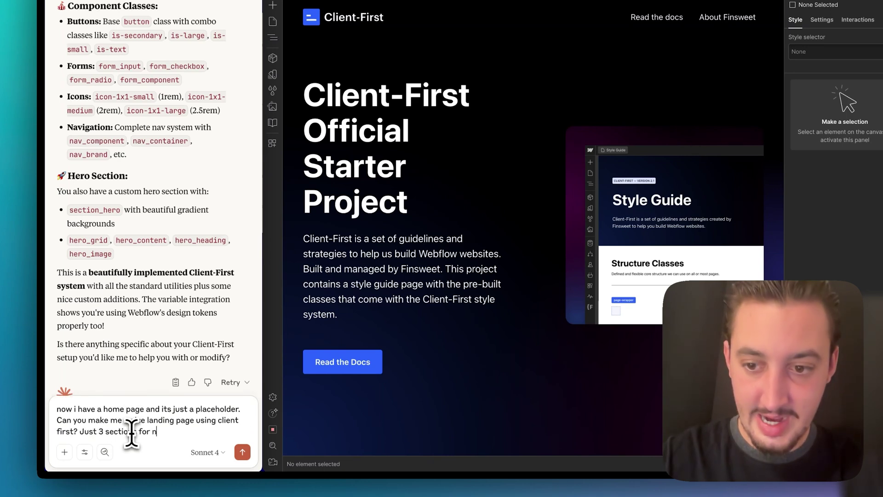
text(ow)
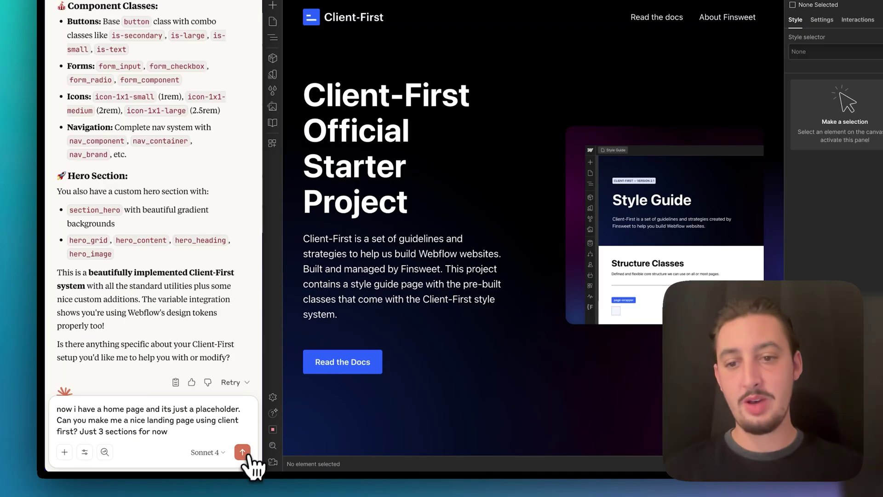
click(245, 455)
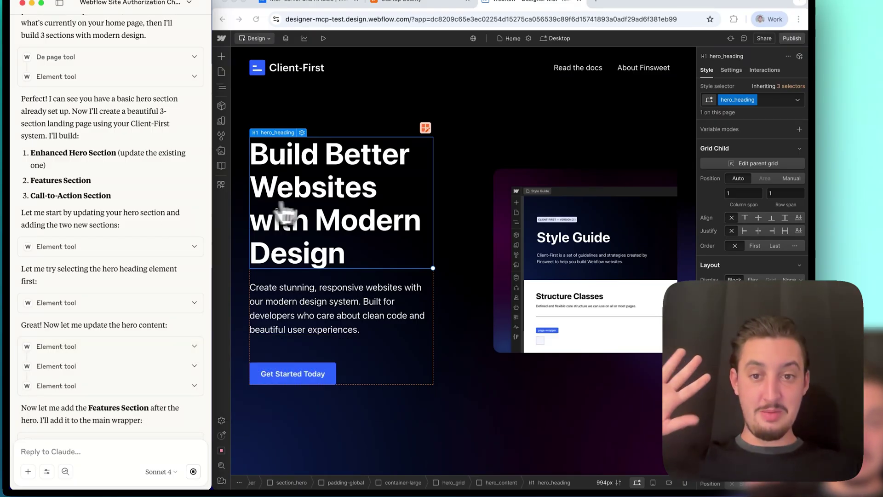
- Scroll the canvas to watch the feature cards and 'Ready to Get Started?' section appear
scroll(311, 209, down, 3)
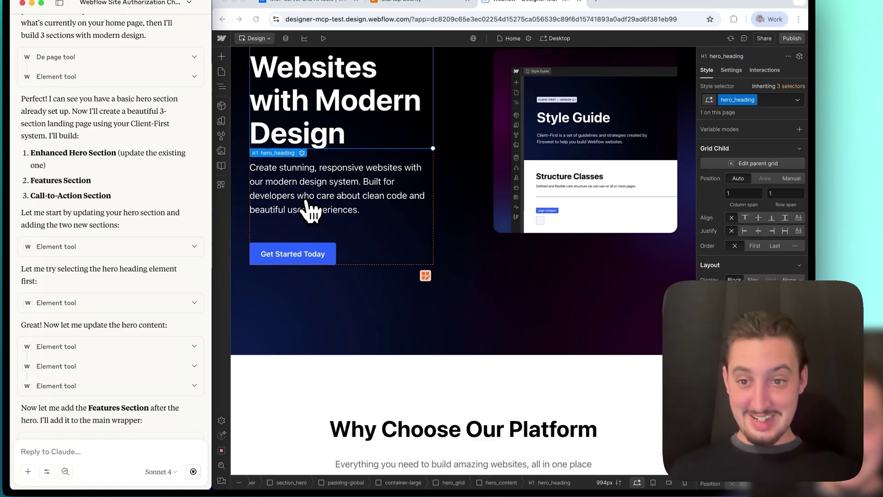
scroll(311, 211, down, 2)
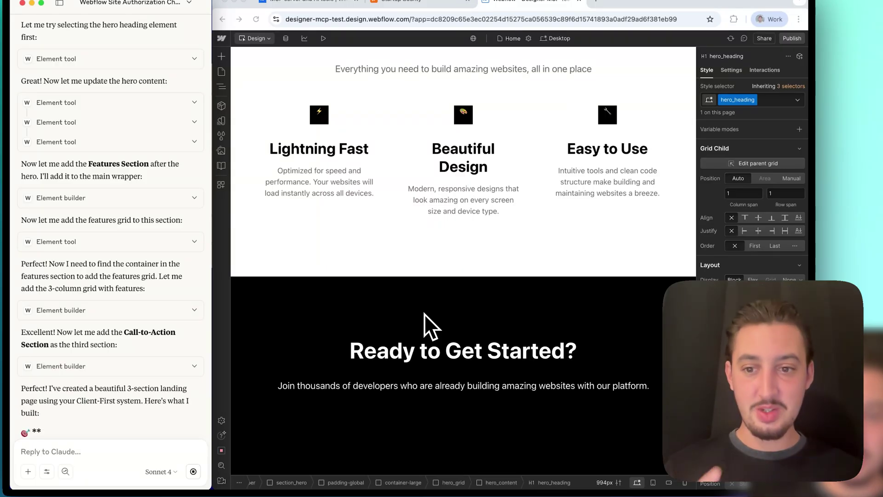
- Rename the second feature card heading to 'Design' and inspect its description and icon
double_click(473, 232)
text(D)
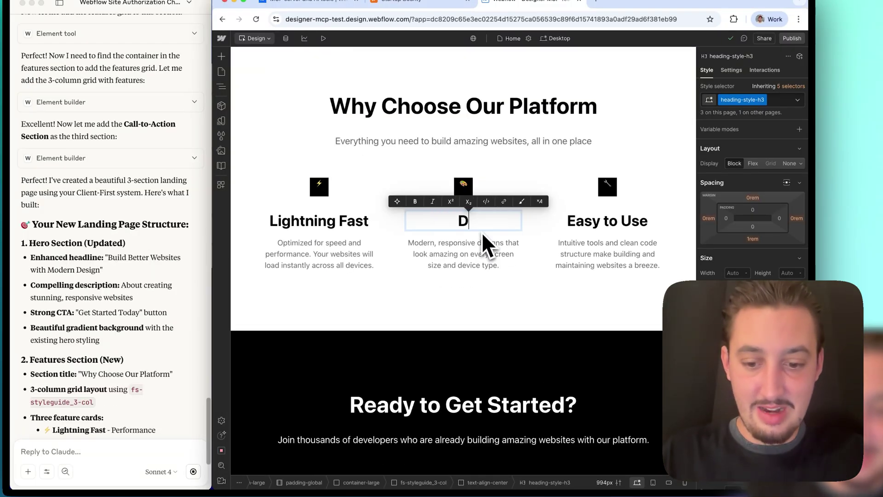
text(esign)
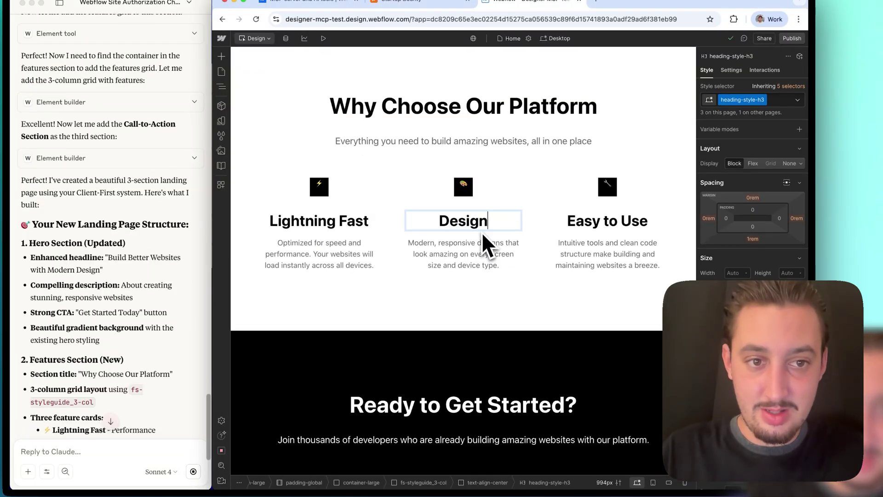
click(508, 261)
click(463, 185)
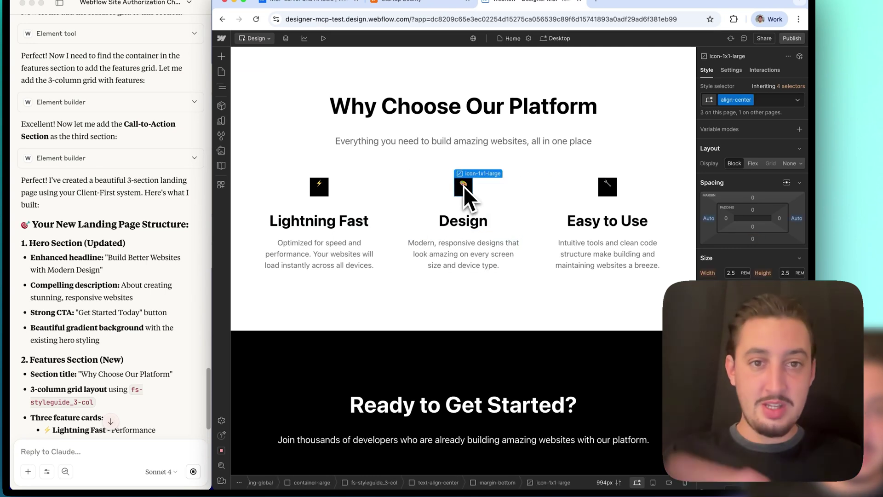
scroll(128, 276, down, 10)
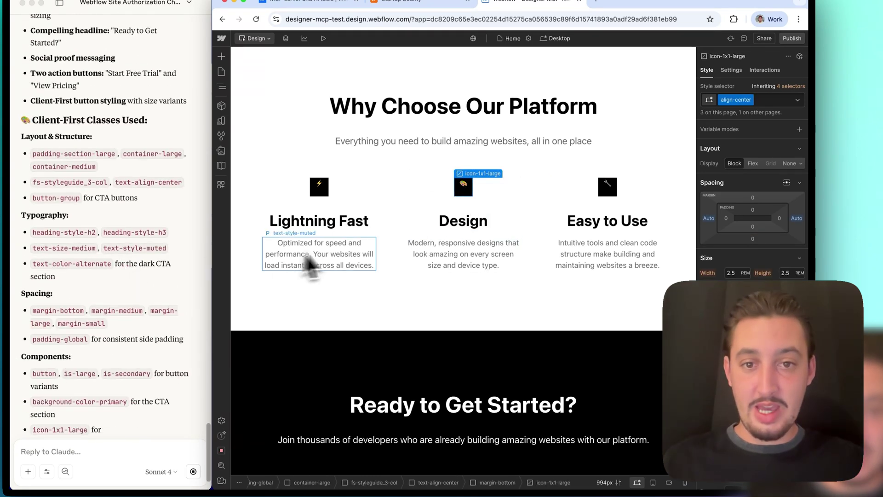
scroll(183, 292, down, 5)
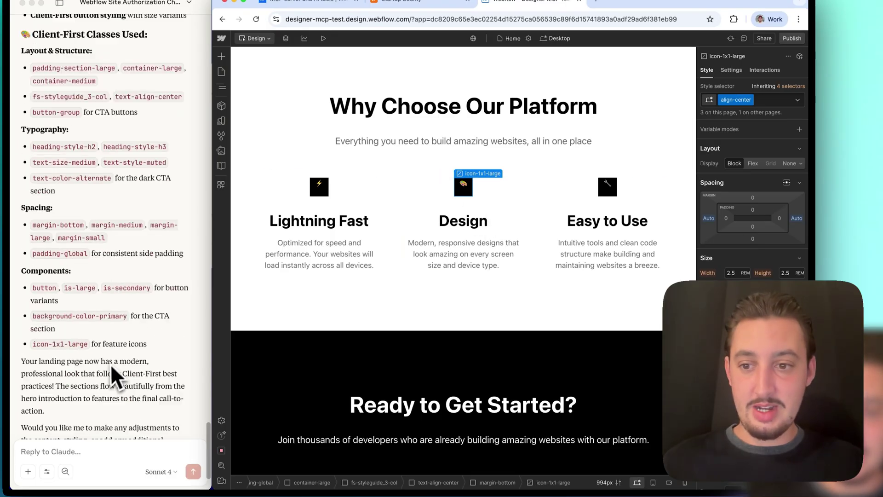
- Ask Claude for proper SVG icons and why the CTA has no button
click(73, 451)
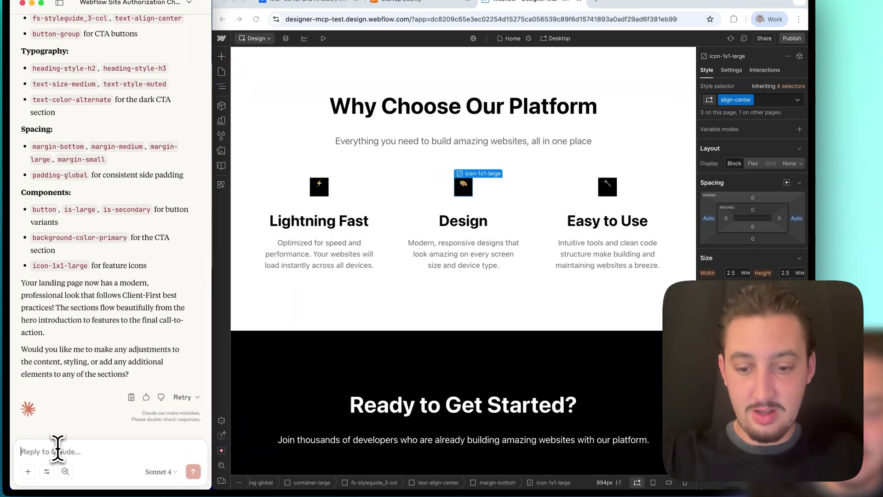
text(can you make some nice svg icons for the feat)
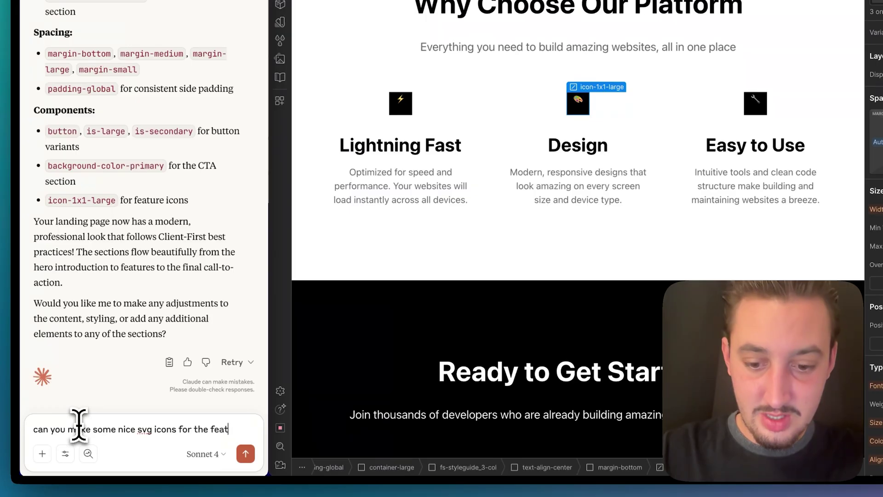
text(s section, because this looks bad right now. Also, the)
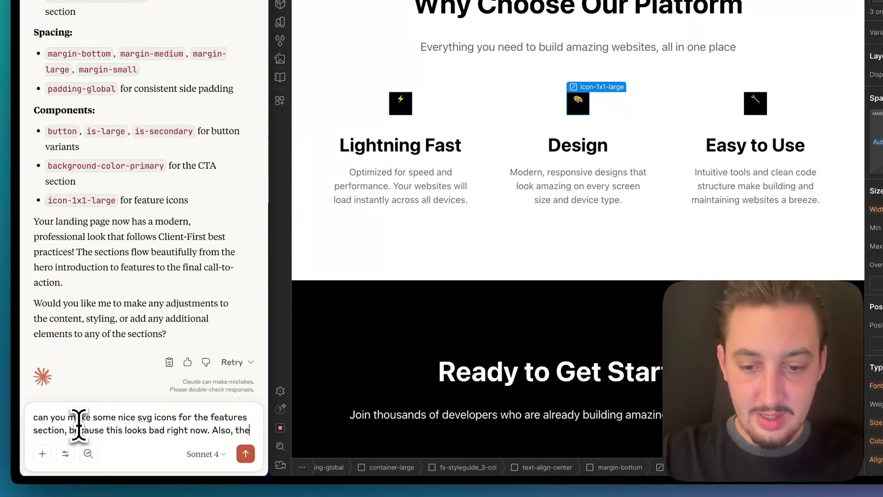
text(res no button i)
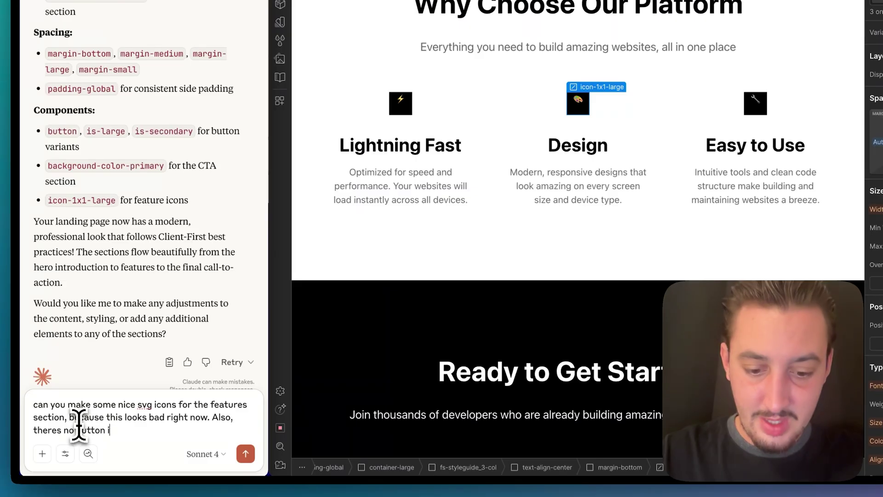
text(n my cta?)
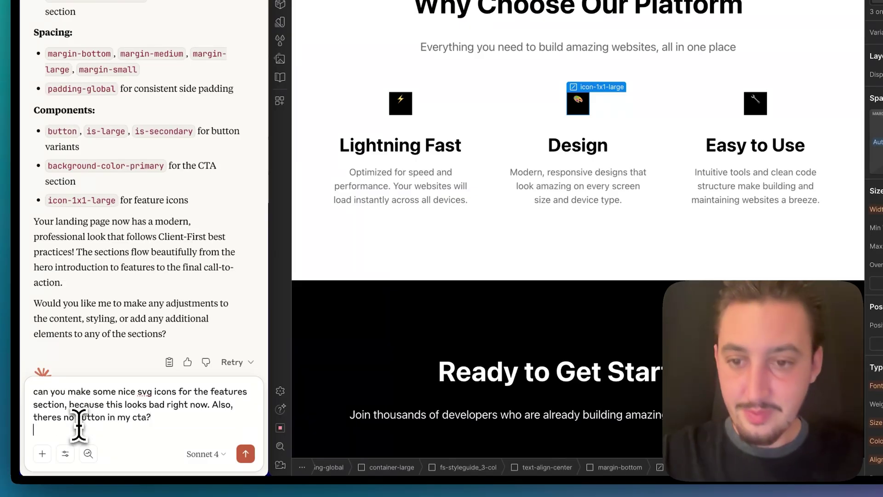
click(244, 455)
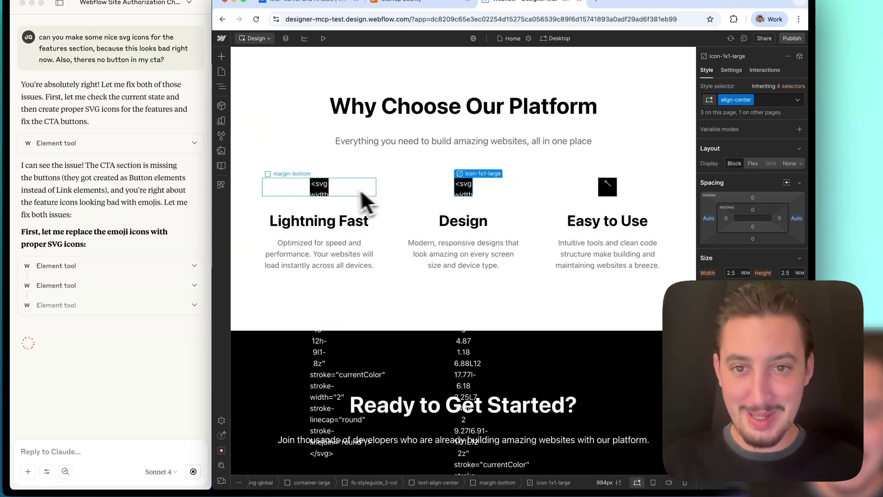
- Inspect the first feature icon while Claude swaps the emojis for SVG markup and adds CTA links
right_click(324, 190)
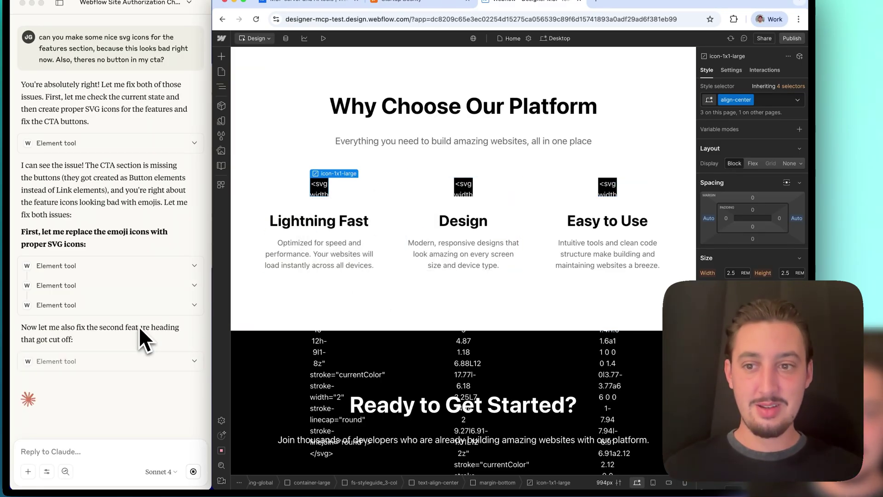
scroll(468, 284, down, 4)
scroll(468, 283, up, 3)
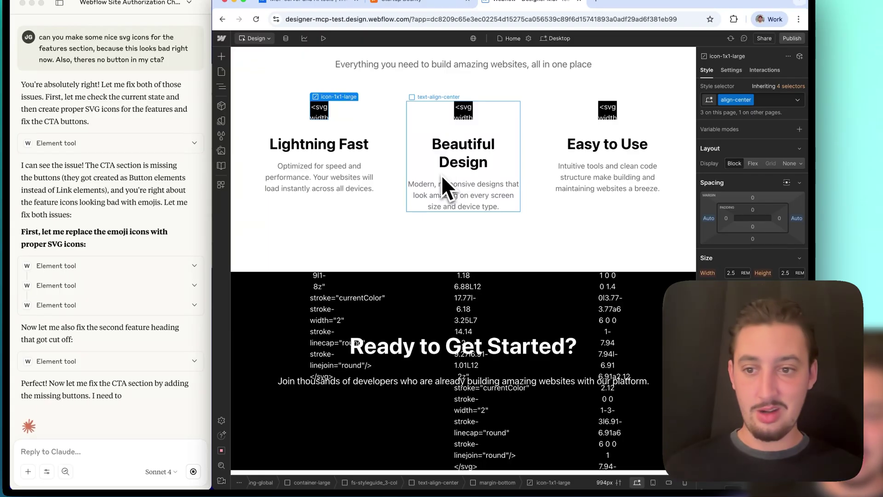
scroll(140, 310, down, 2)
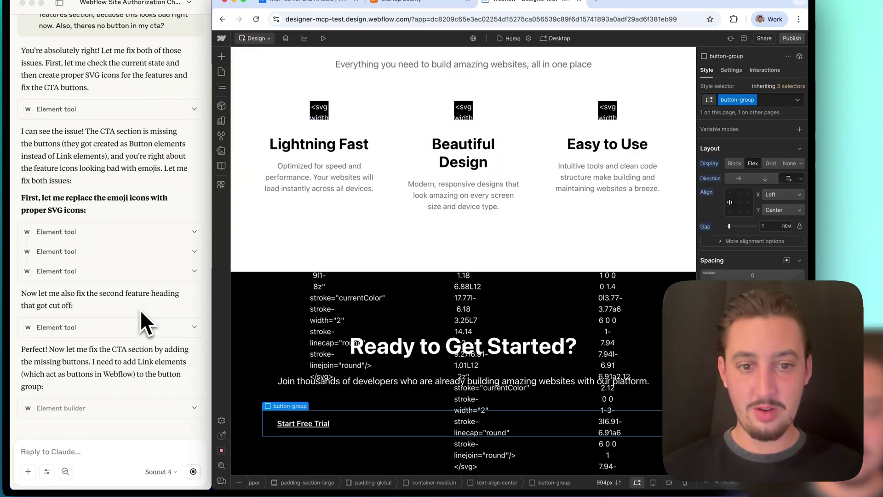
scroll(468, 344, down, 3)
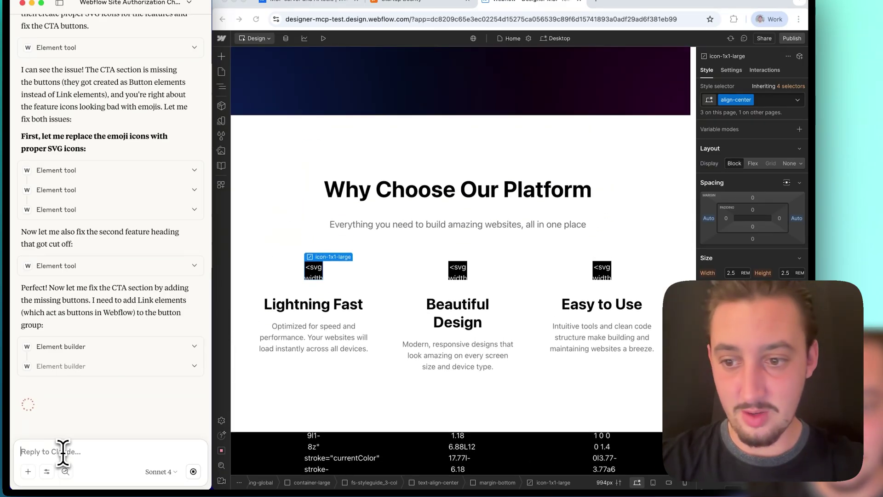
- Ask Claude to turn the icons' SVG text into a code embed element
text(you)
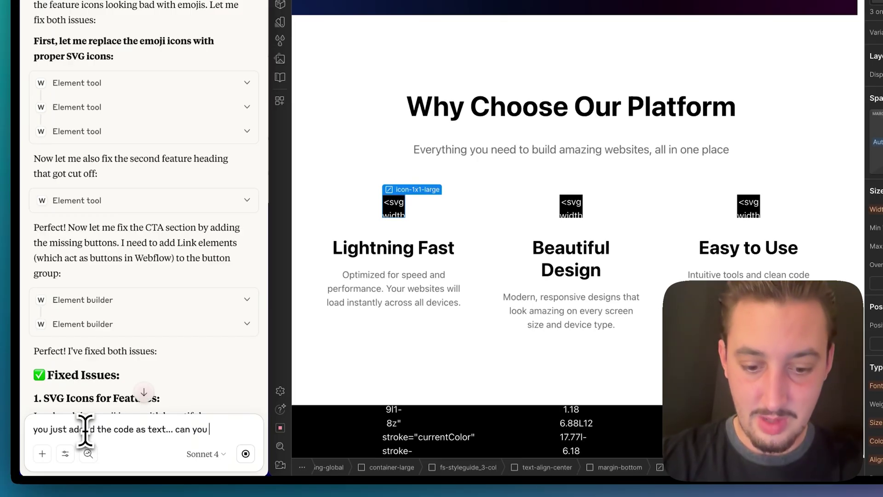
text(e sv)
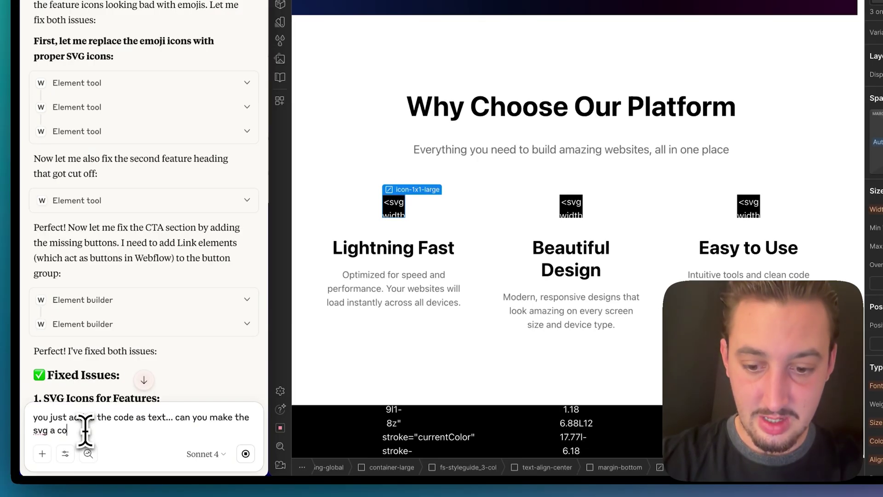
text(g a code embed elemen)
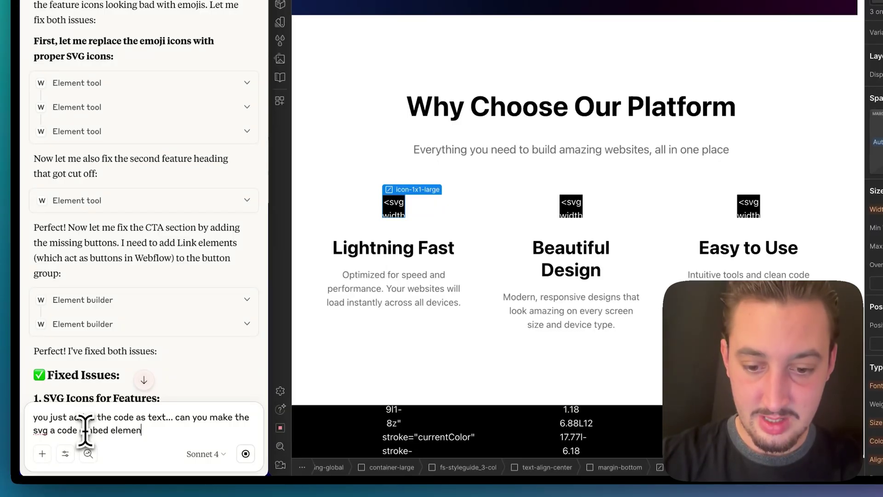
text(t?)
scroll(86, 285, down, 10)
click(246, 453)
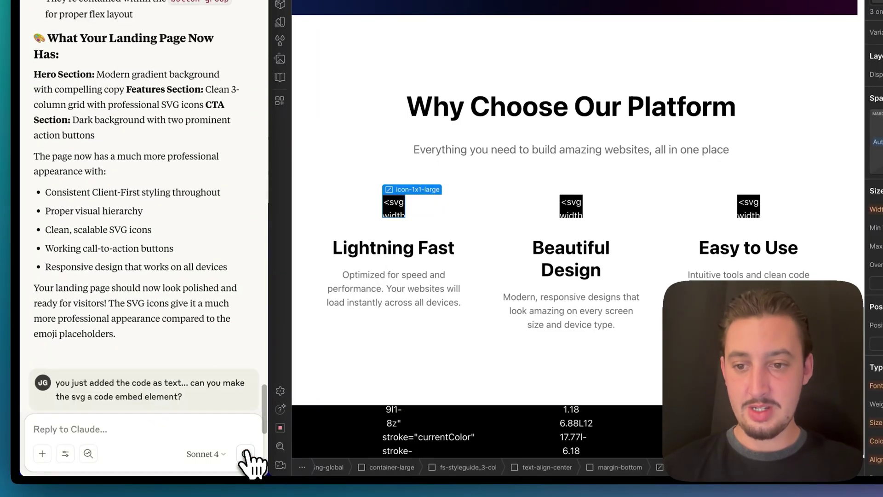
scroll(505, 235, down, 6)
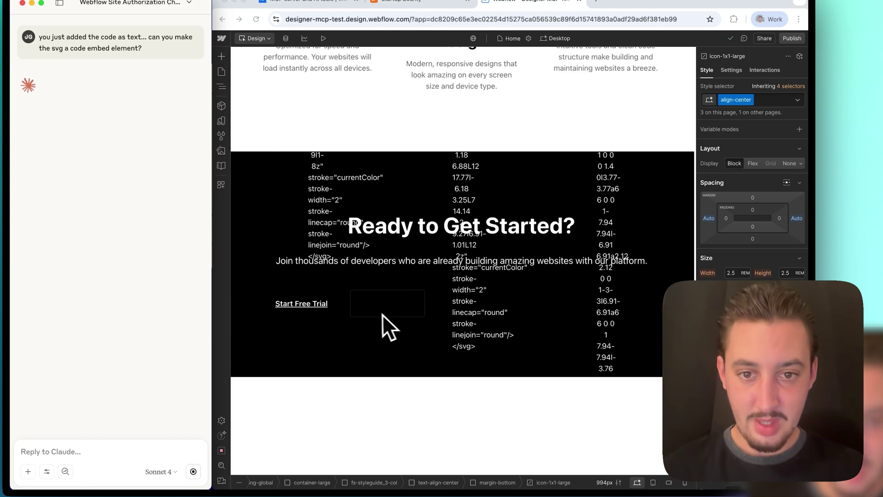
- Inspect the Start Free Trial button and the empty second CTA button
click(373, 311)
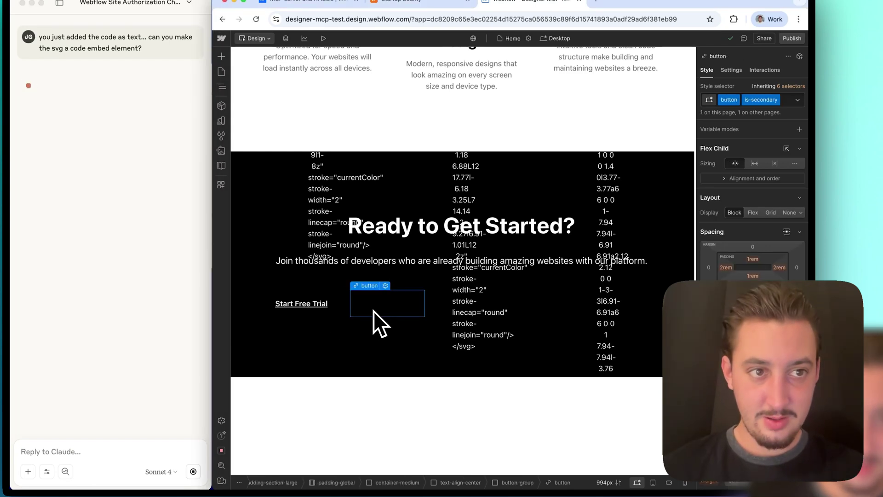
click(312, 312)
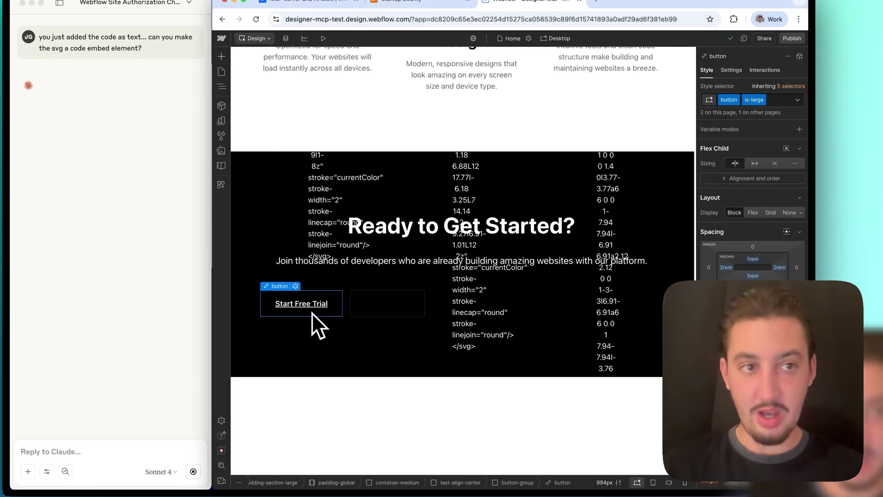
click(406, 313)
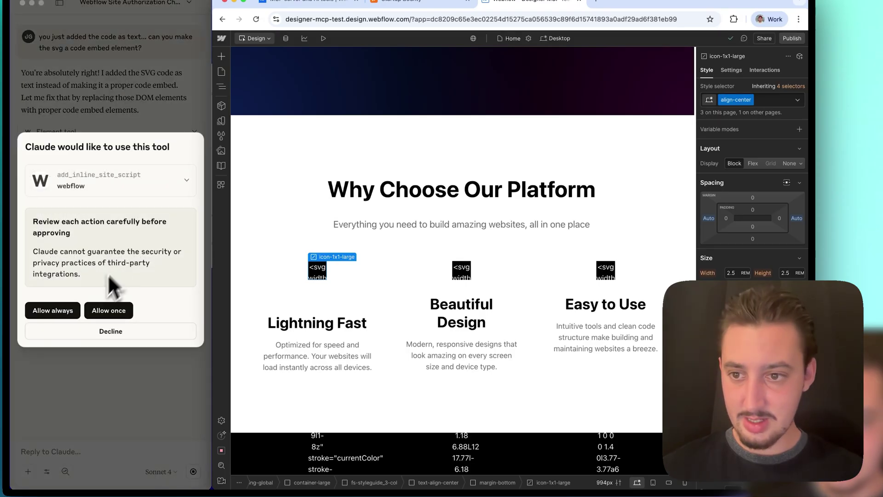
- Allow add_inline_site_script once and review Claude's data-icon SVG fix
click(59, 315)
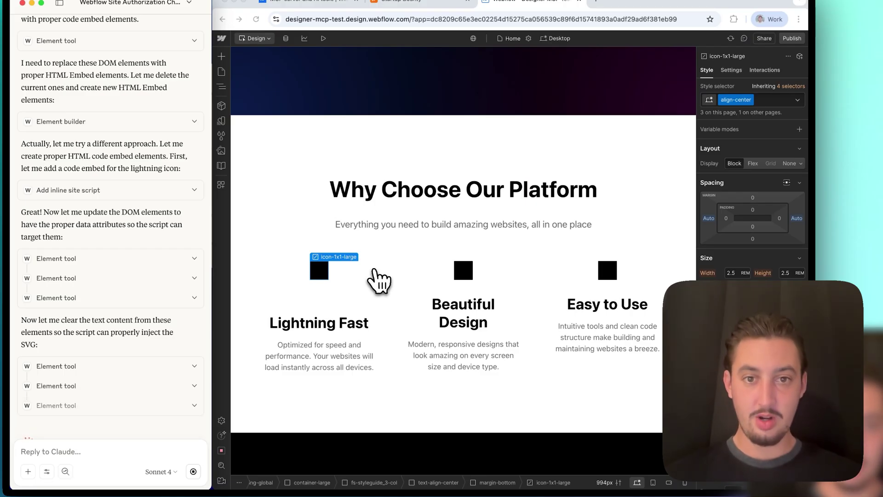
scroll(378, 280, down, 4)
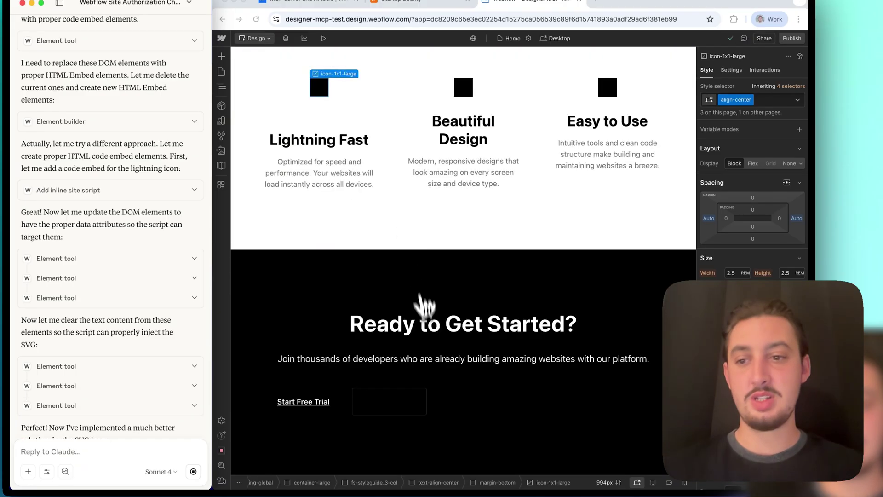
scroll(92, 350, down, 5)
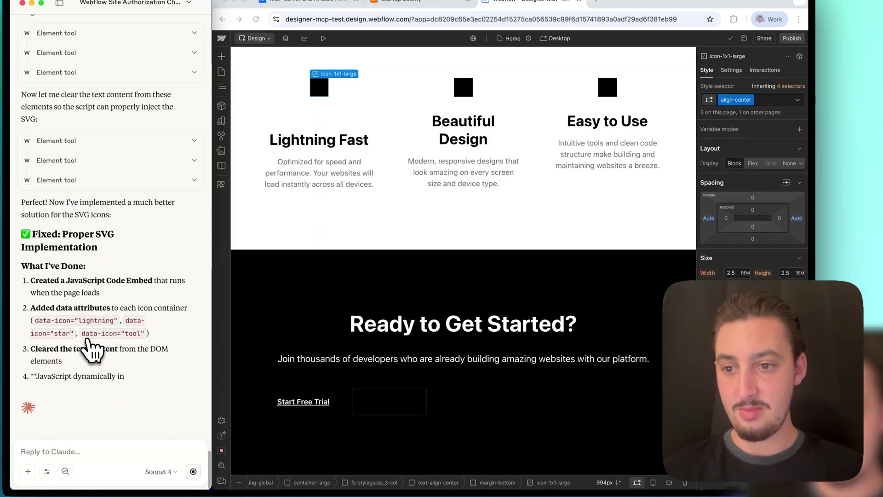
scroll(322, 276, up, 3)
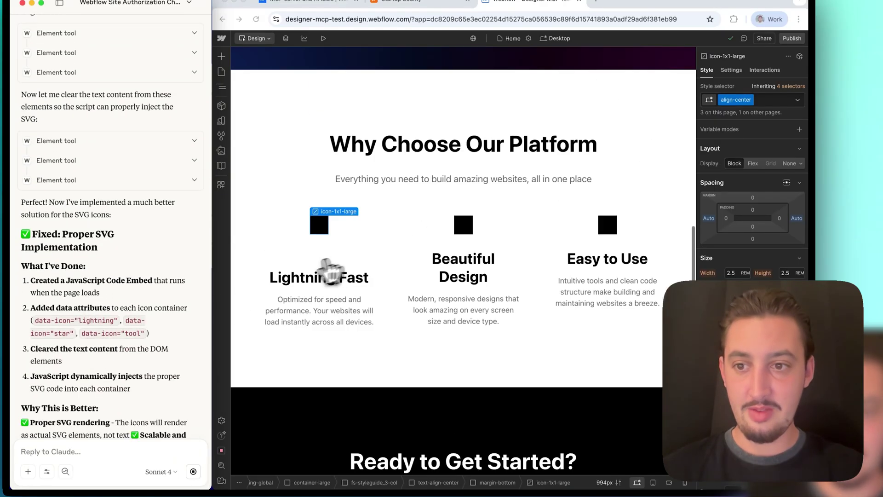
- Preview the page and inspect the first icon's custom element in the Navigator
right_click(324, 233)
click(321, 39)
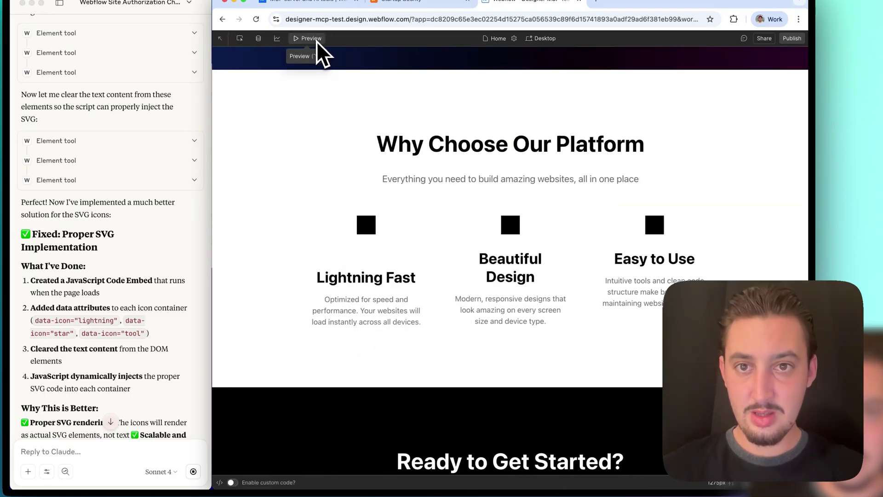
click(317, 39)
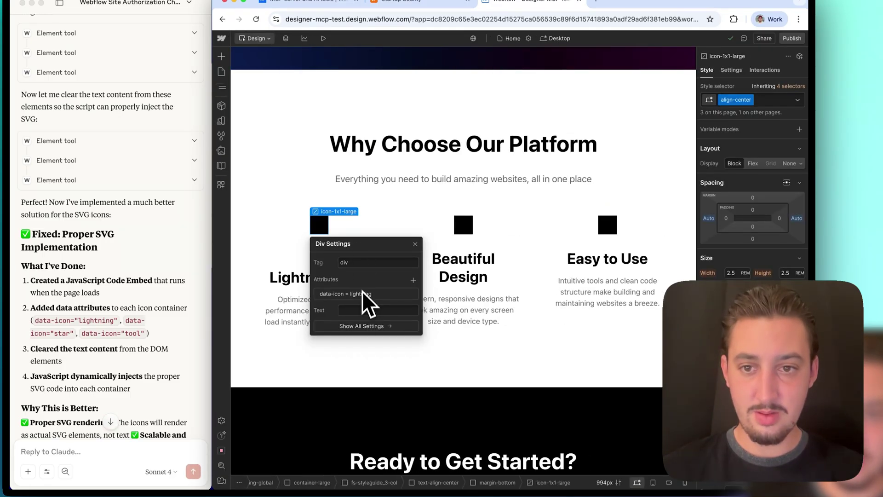
click(221, 86)
click(321, 272)
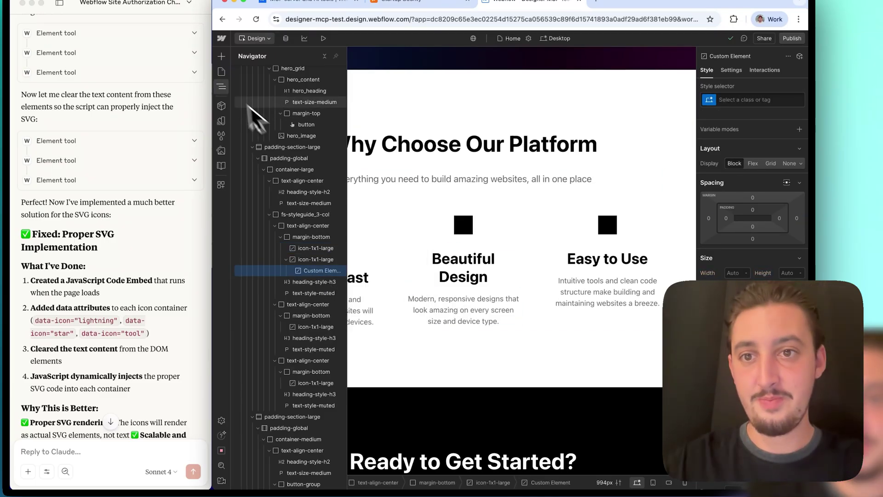
click(222, 86)
click(221, 88)
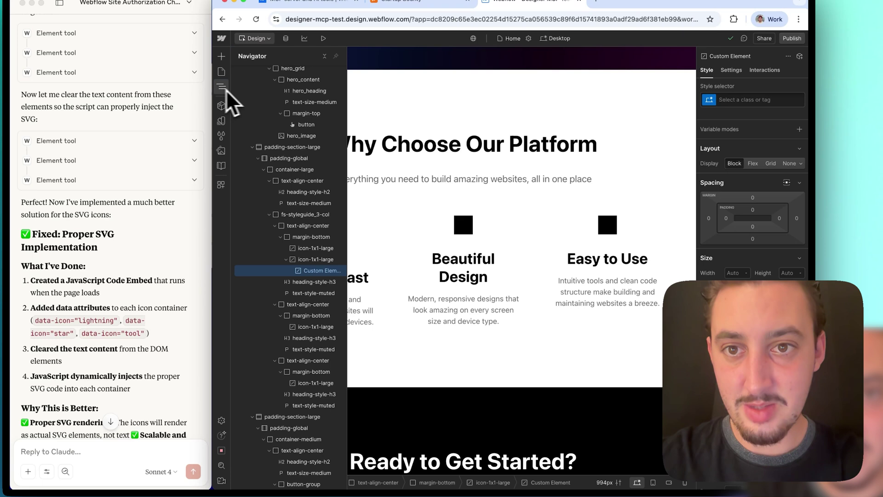
- Delete the Why Choose Our Platform and Ready to Get Started? sections, then select main-wrapper
click(291, 147)
key(Delete)
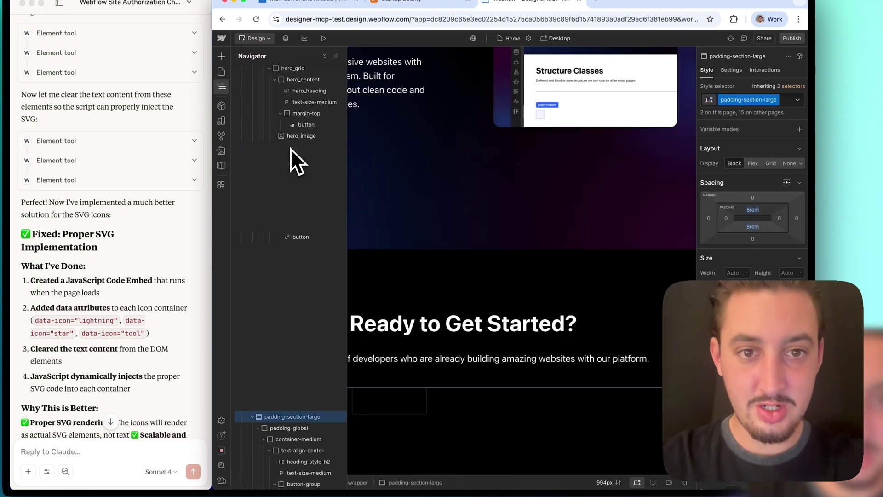
key(Delete)
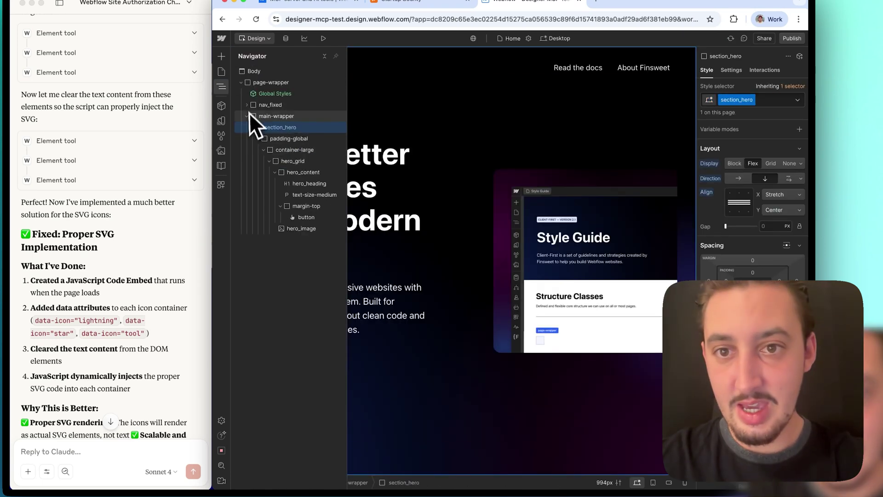
click(253, 128)
click(277, 118)
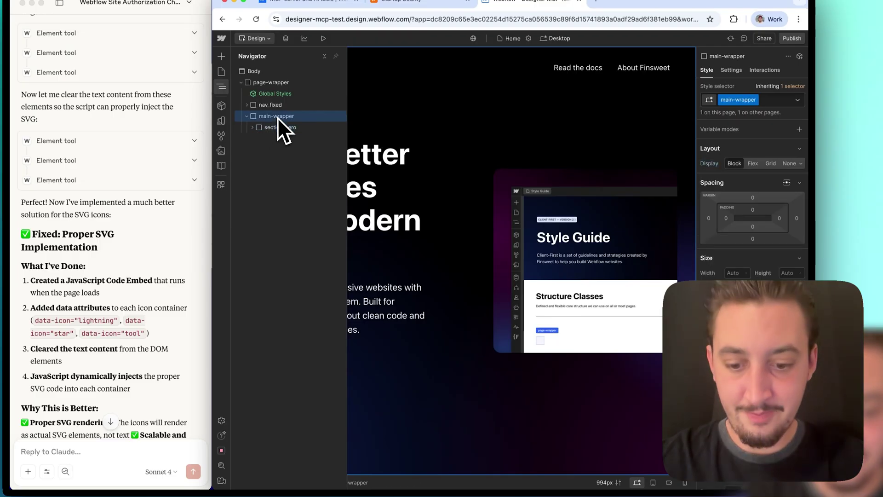
- Insert a Div Block in main-wrapper with a second Div Block nested inside
key(super+e)
text(div)
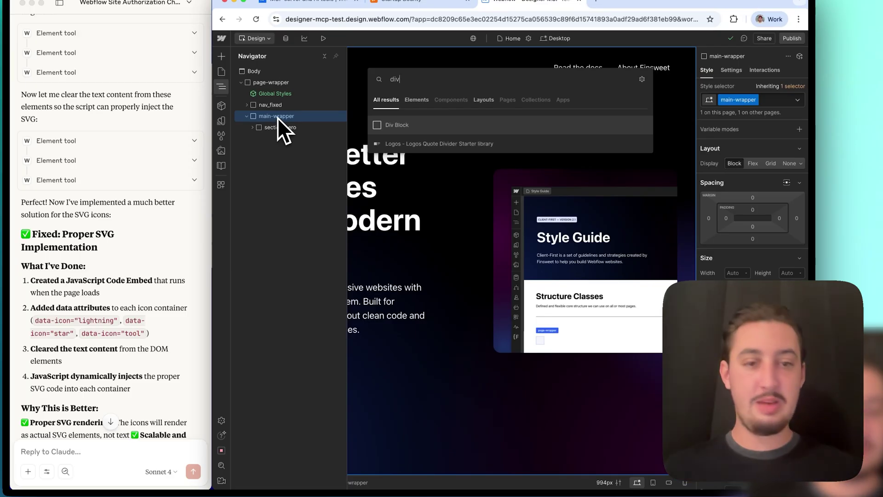
key(Return)
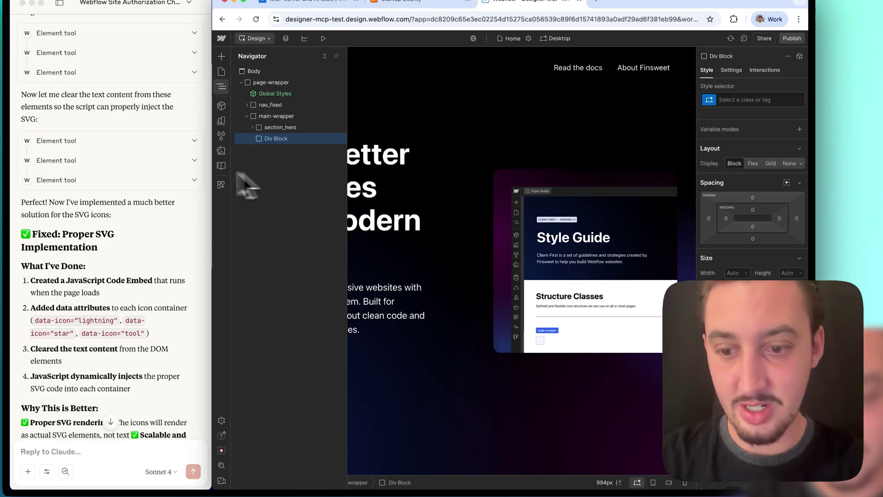
key(super+e)
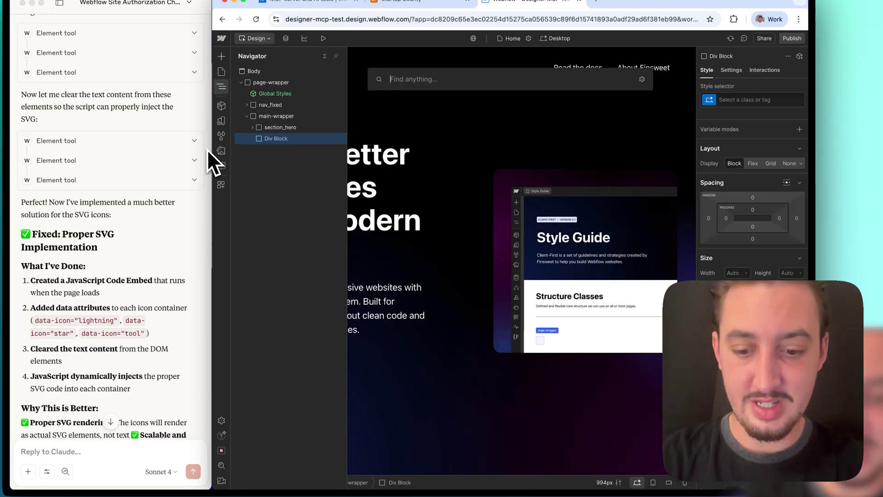
text(div block)
key(Return)
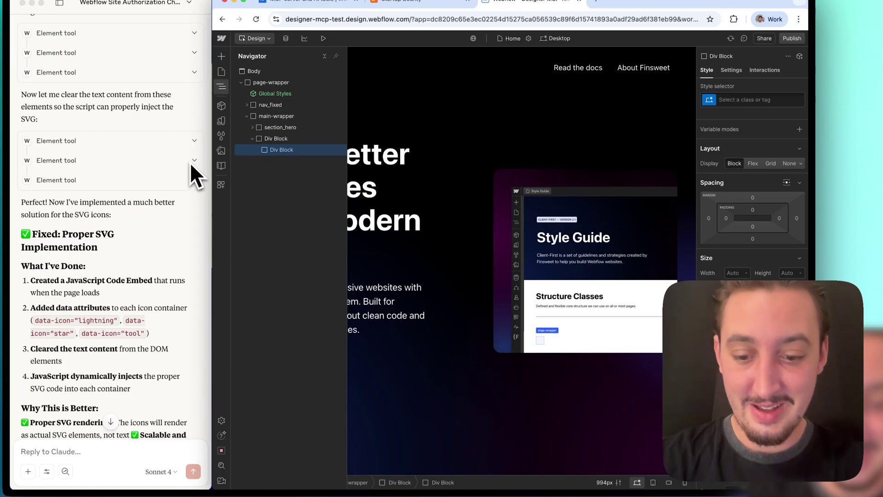
- Add a heading and a button inside the inner Div Block
key(super+e)
text(heading)
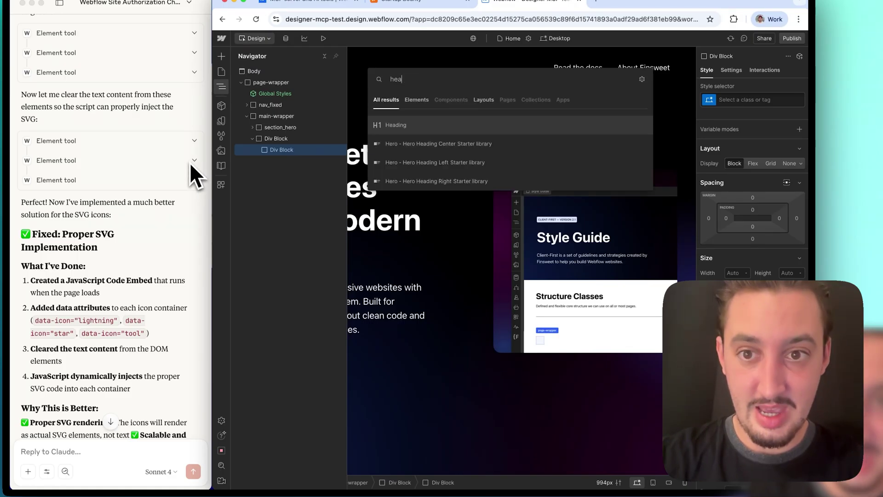
key(Return)
key(super+e)
text(button)
key(Return)
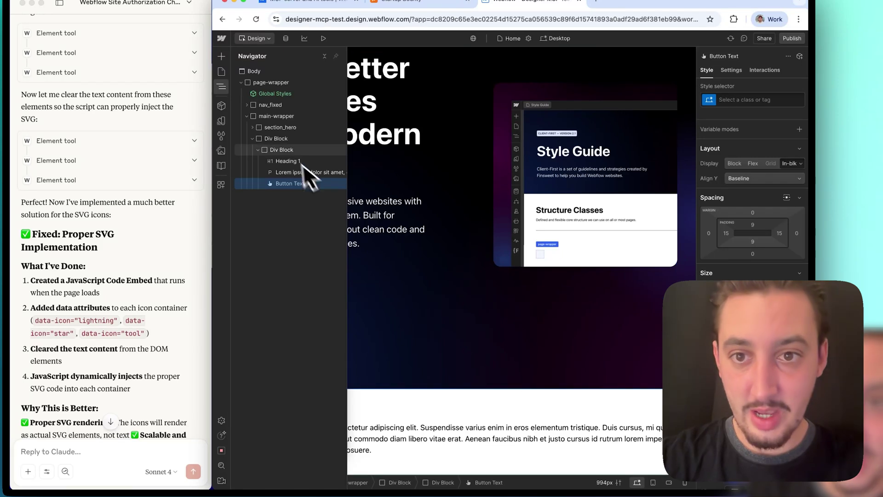
- Give the outer Div Block 80 bottom padding and 5% left and right padding
click(289, 150)
click(291, 138)
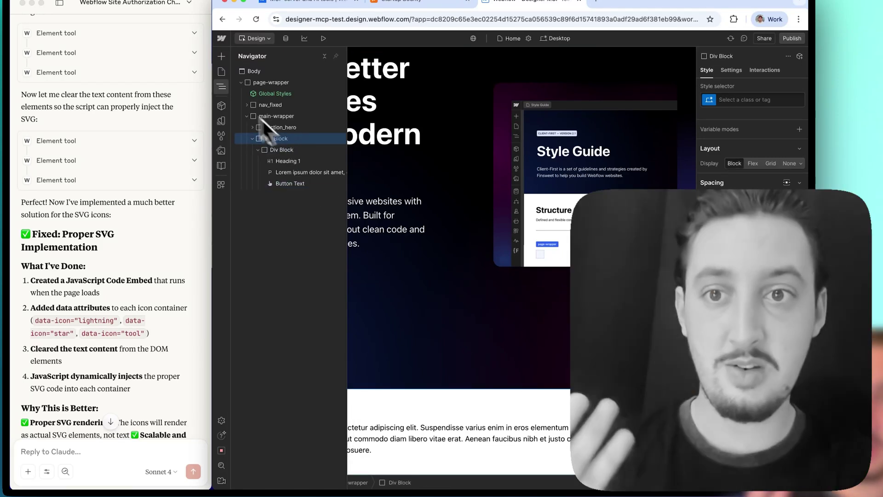
click(221, 86)
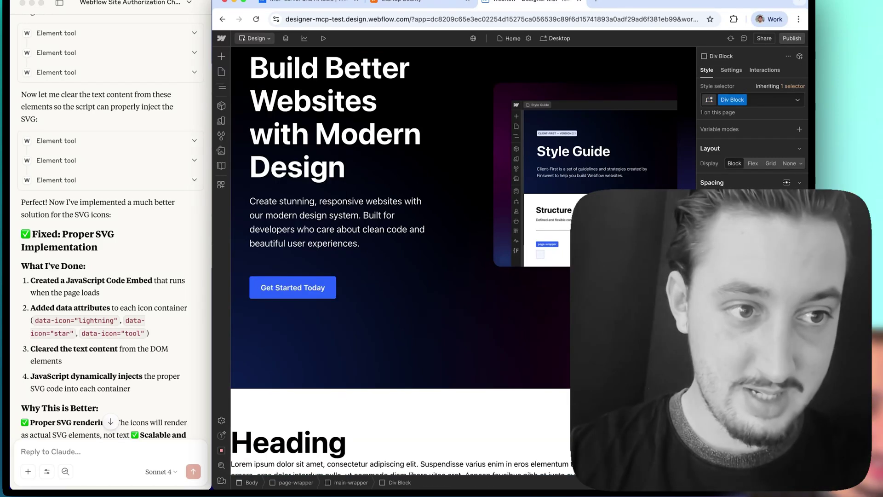
click(753, 227)
text(80)
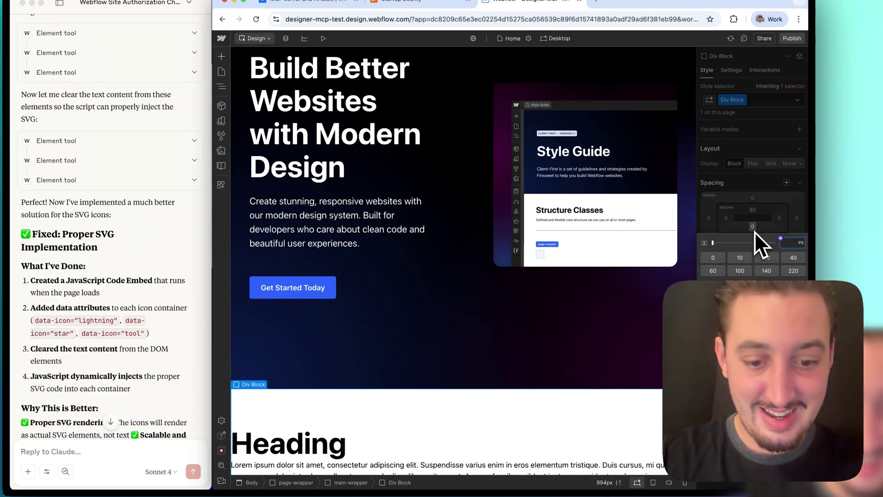
key(Return)
click(779, 219)
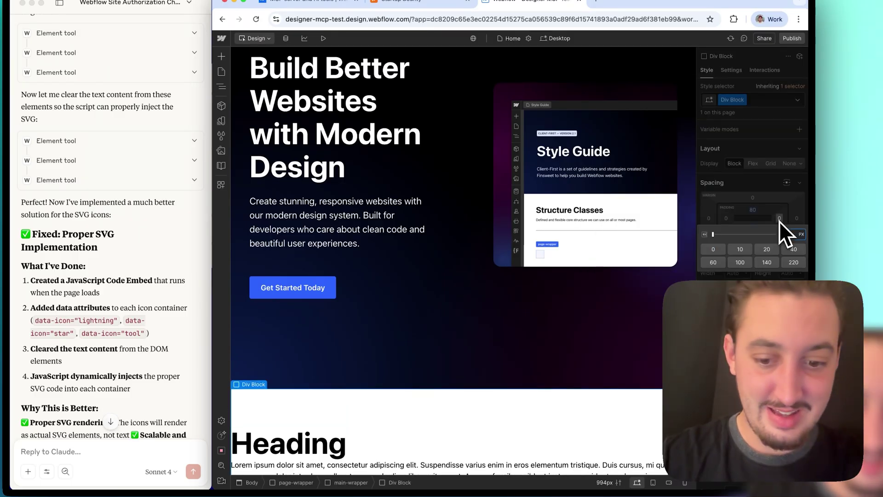
text(5%)
key(Return)
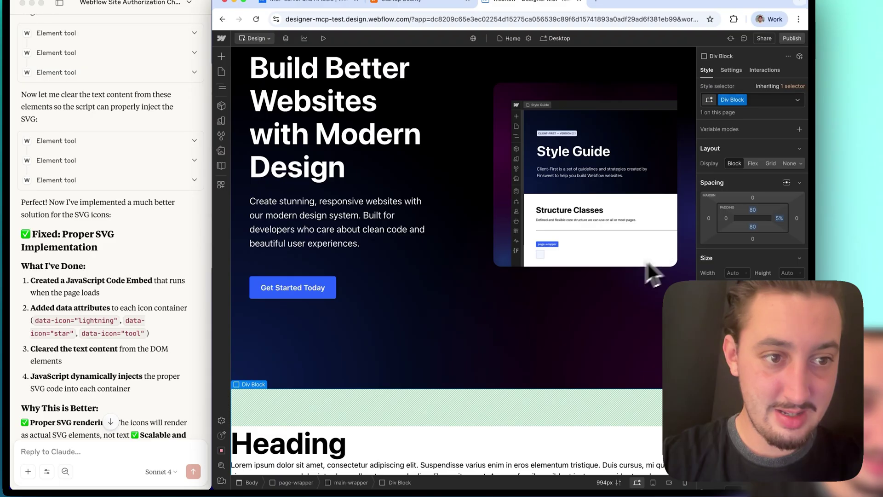
click(725, 218)
text(5%)
key(Return)
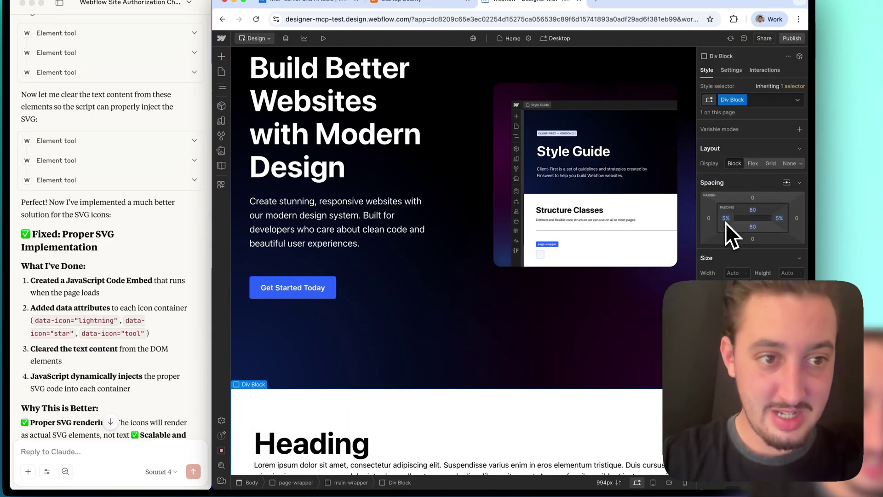
- Make the heading an H2 with 20 bottom margin and give the paragraph 40 bottom margin
scroll(348, 350, down, 2)
click(328, 372)
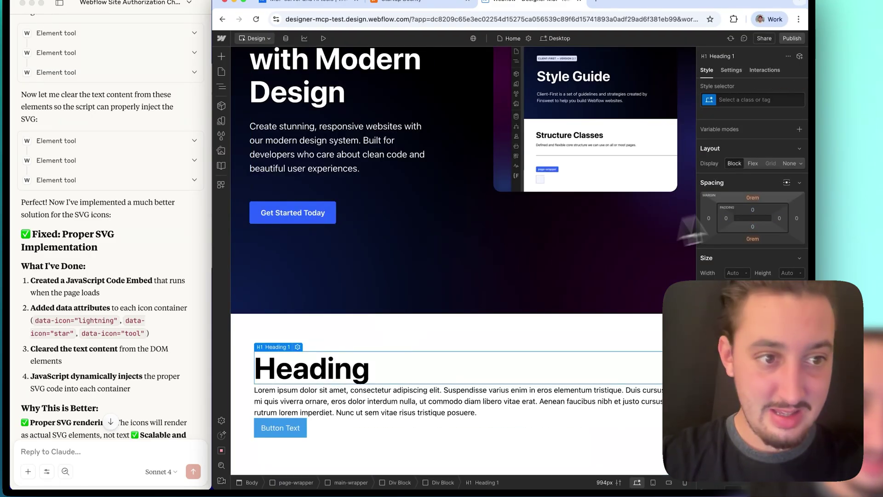
click(735, 76)
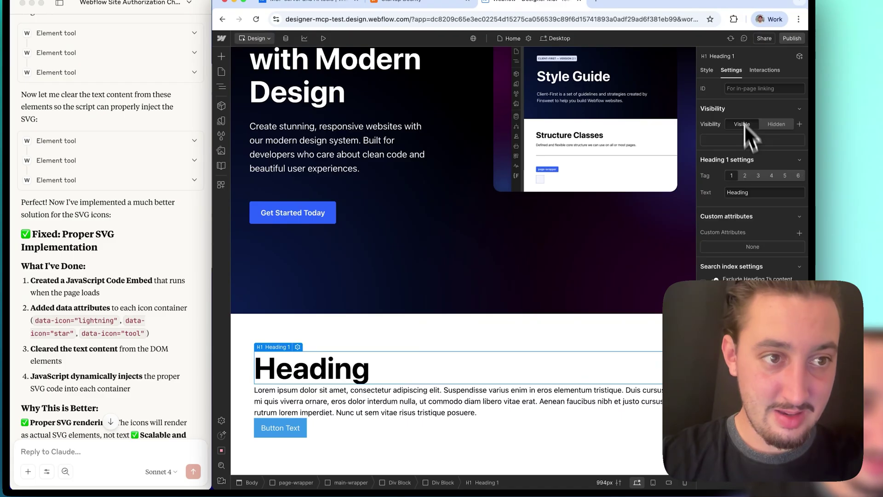
click(746, 176)
click(710, 73)
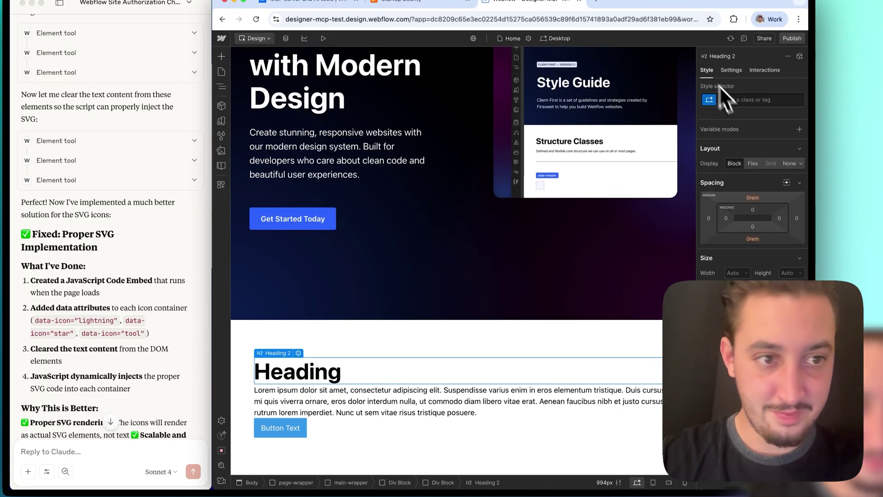
click(754, 238)
text(20)
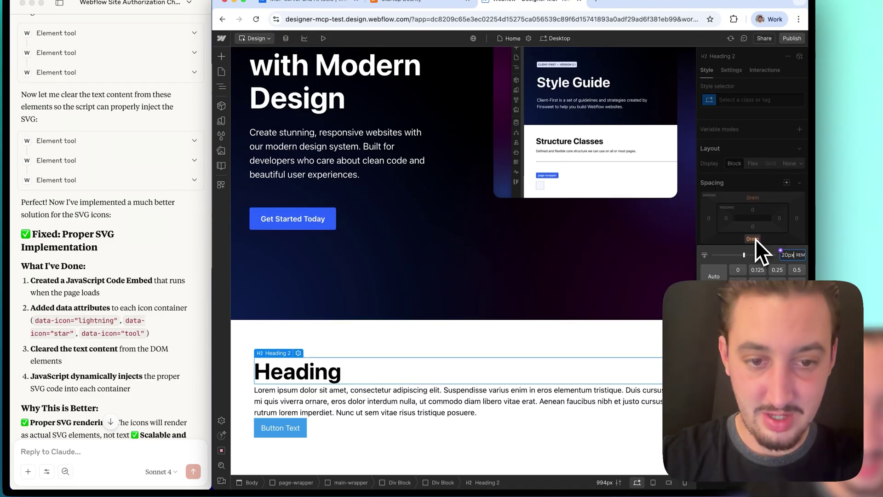
key(Return)
click(450, 410)
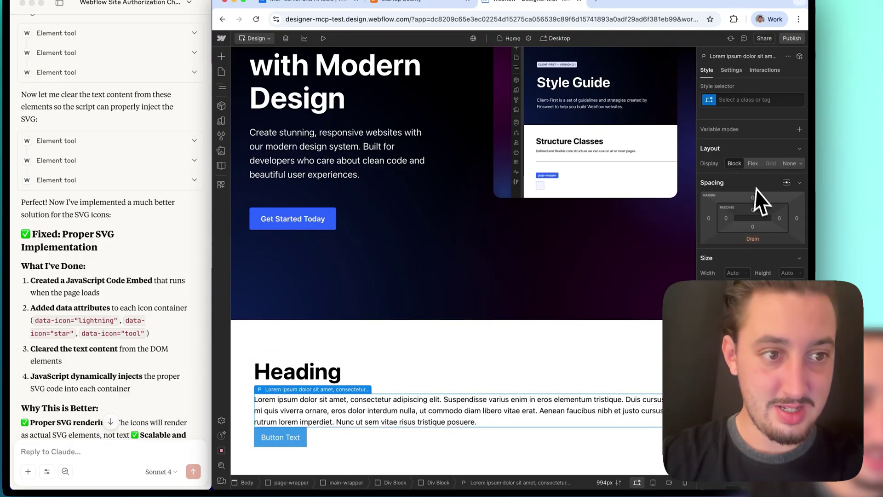
click(751, 239)
text(40)
key(Return)
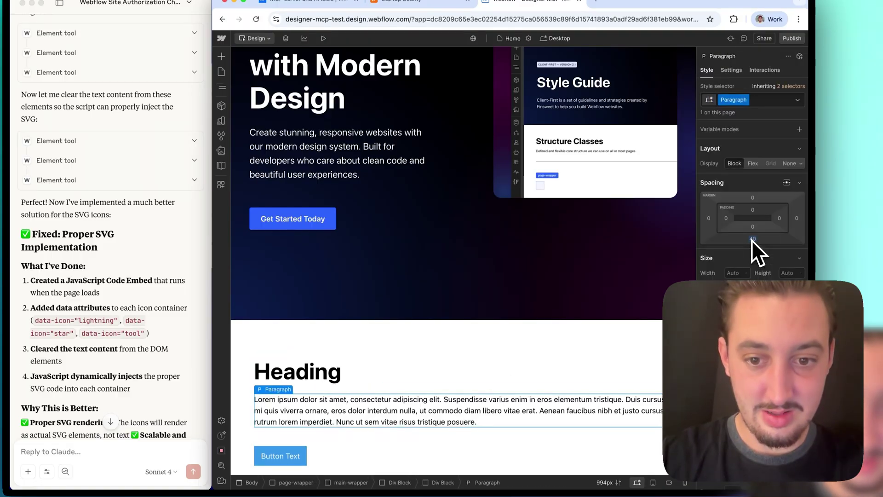
- Give the button a red #ff0004 background and 20 px rounded corners
scroll(440, 313, down, 1)
click(266, 430)
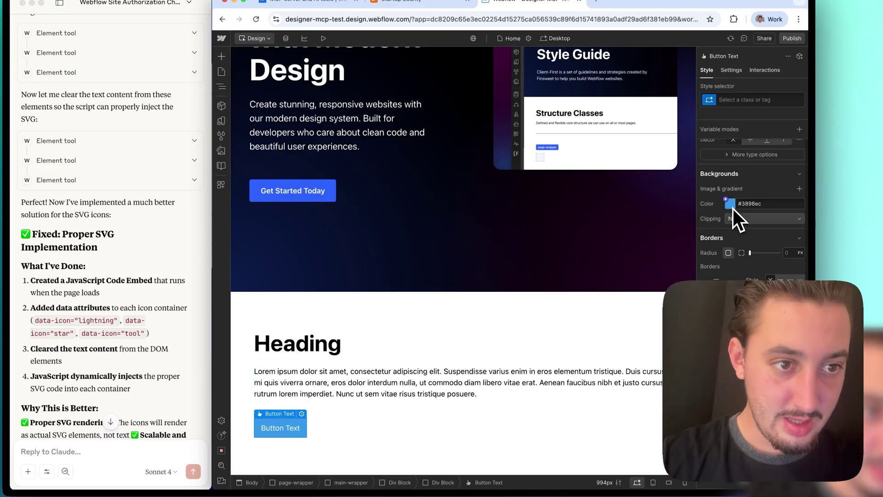
click(731, 205)
drag(747, 244, 809, 153)
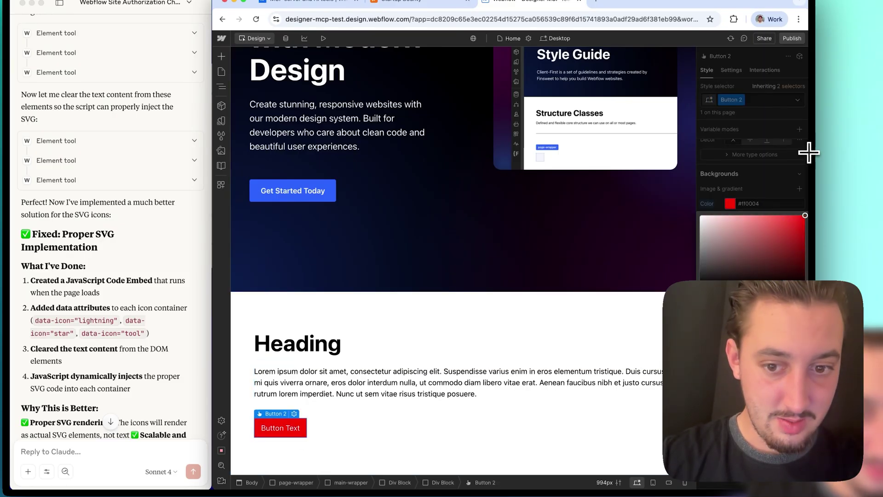
click(732, 159)
drag(751, 254, 812, 252)
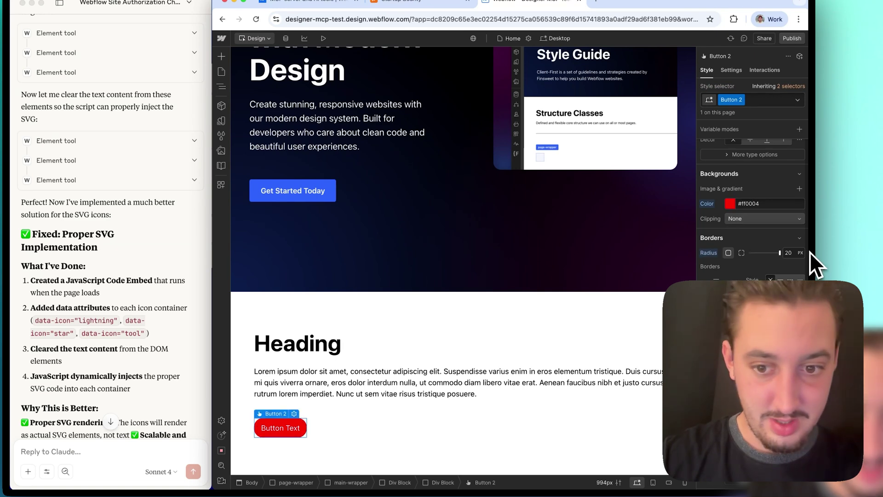
click(321, 391)
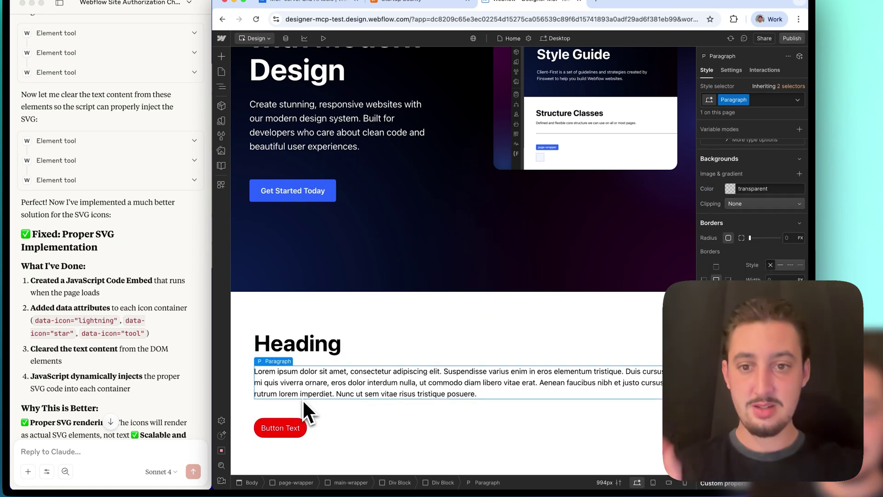
click(302, 400)
- Tell Claude the new section uses class Div Block and request an identical-looking Client-First version
scroll(90, 396, down, 10)
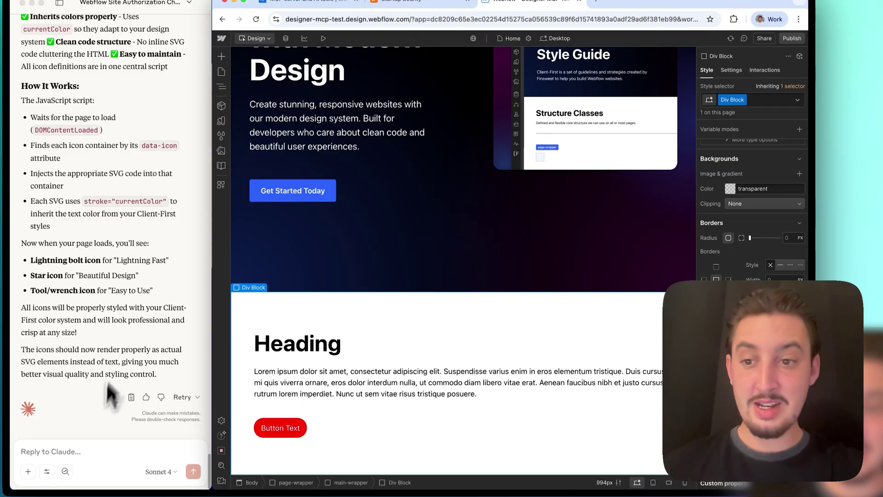
click(98, 453)
text(i ju)
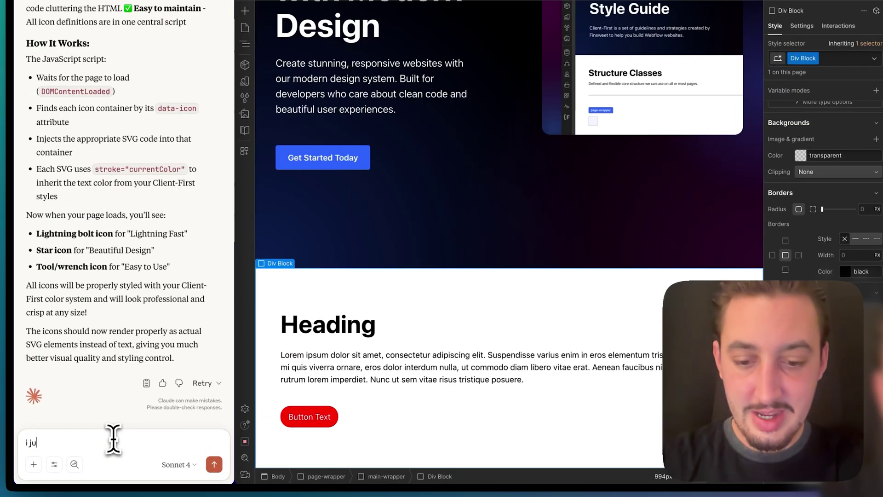
text(st )
text(made a secti)
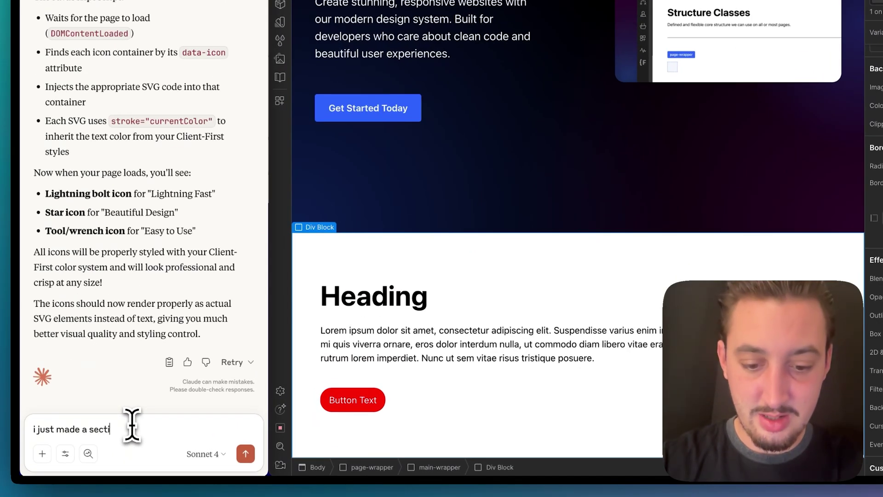
text(on (class Div B)
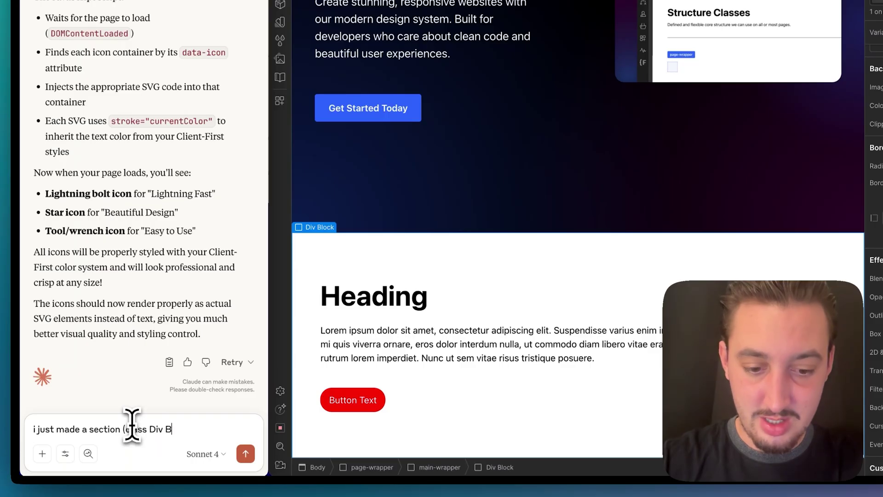
text(lock))
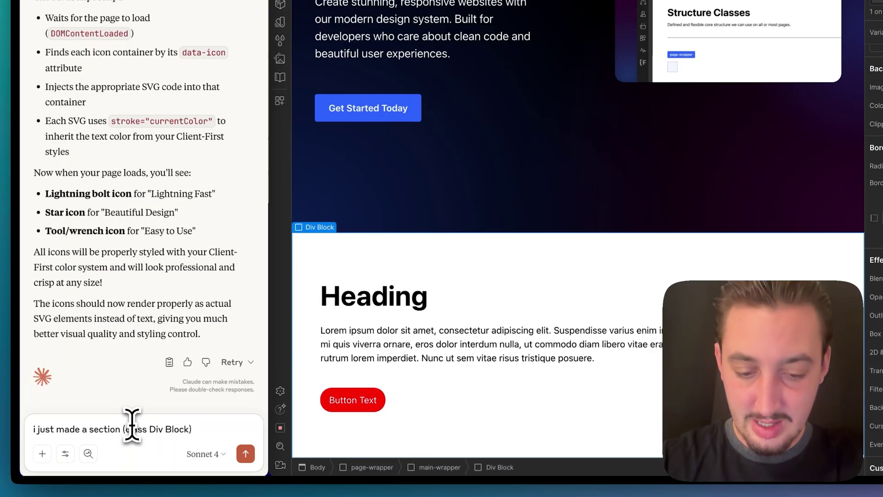
text(, can you )
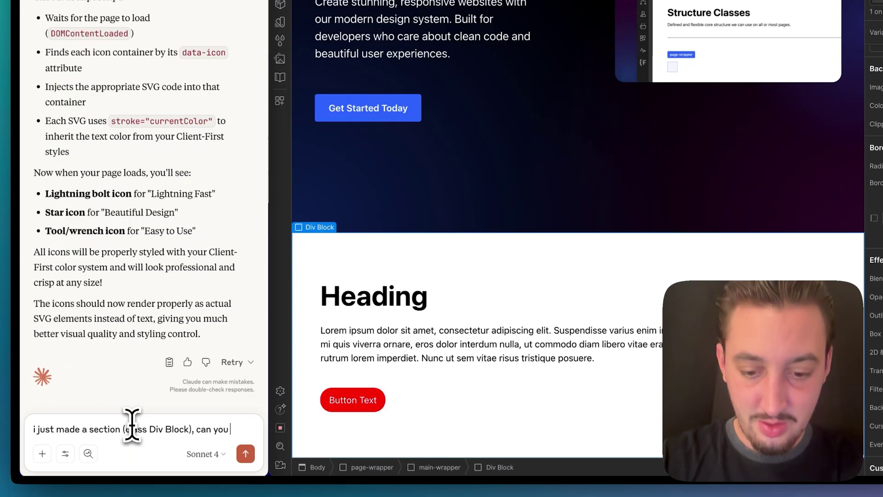
text(keep it )
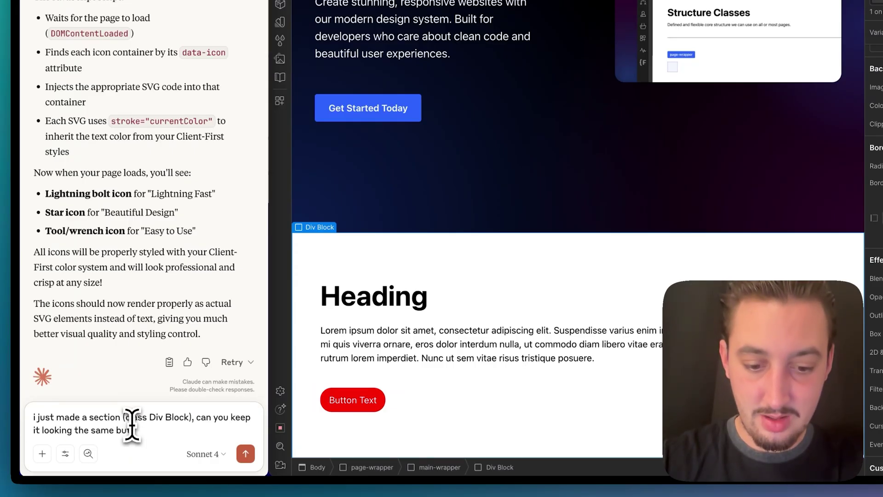
text(looking the same but make it client firs)
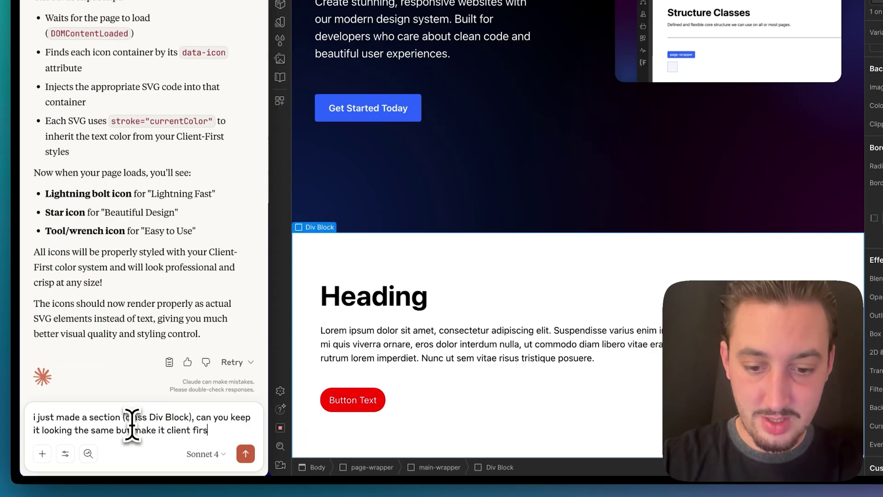
text(t?)
click(246, 454)
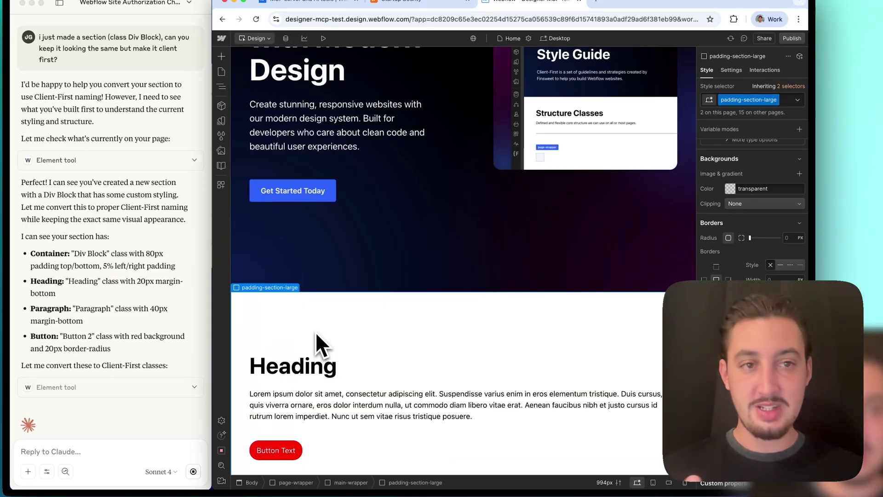
- Watch the Navigator as Claude renames the section's container, heading, paragraph and button classes
click(225, 86)
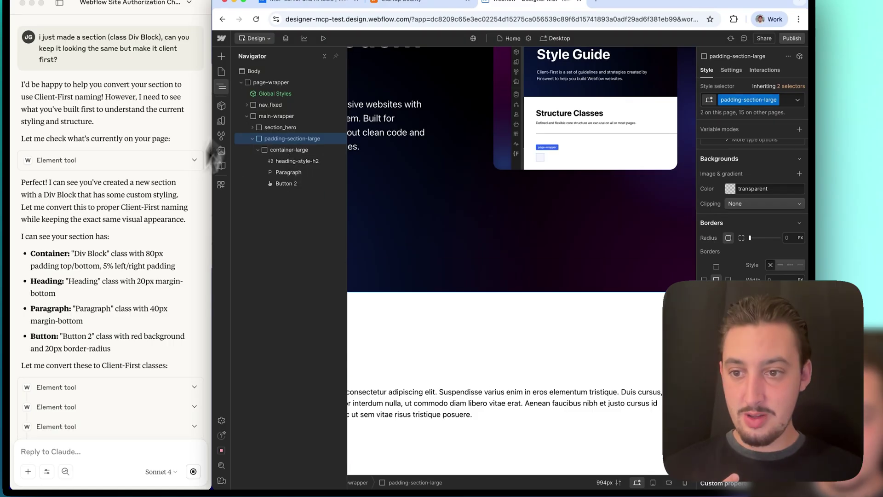
scroll(145, 269, down, 2)
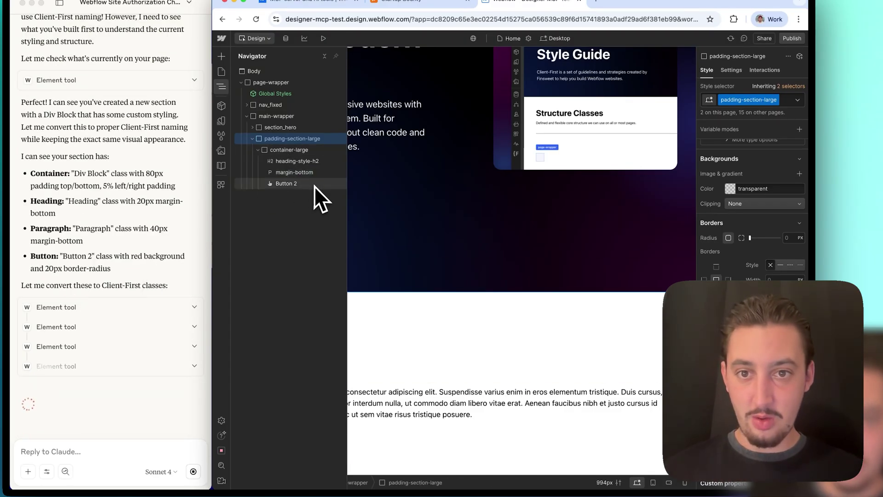
scroll(371, 250, down, 1)
click(221, 87)
click(221, 88)
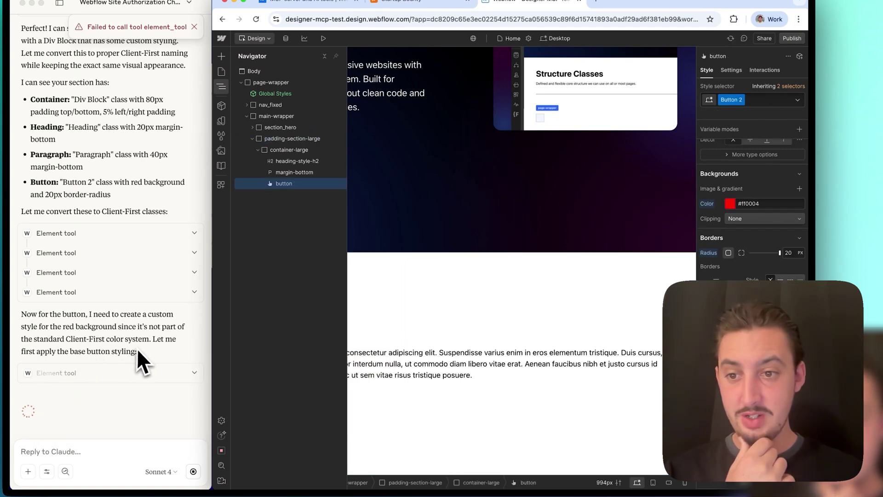
click(220, 90)
click(219, 92)
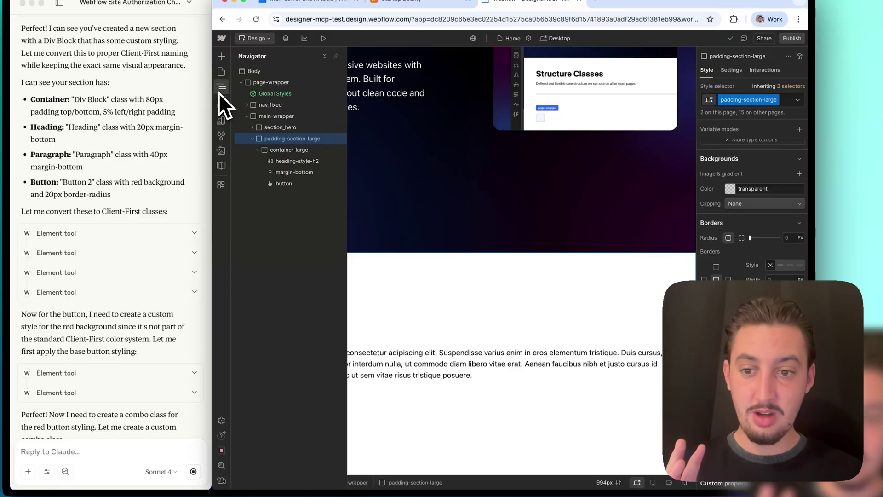
click(219, 93)
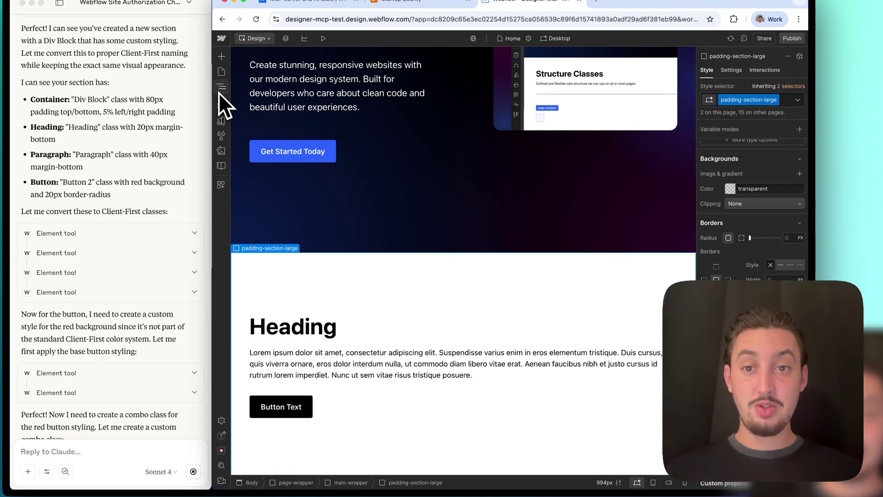
- Check the container-large, margin-bottom, button and heading-style-h2 classes on the section's elements
scroll(116, 238, down, 3)
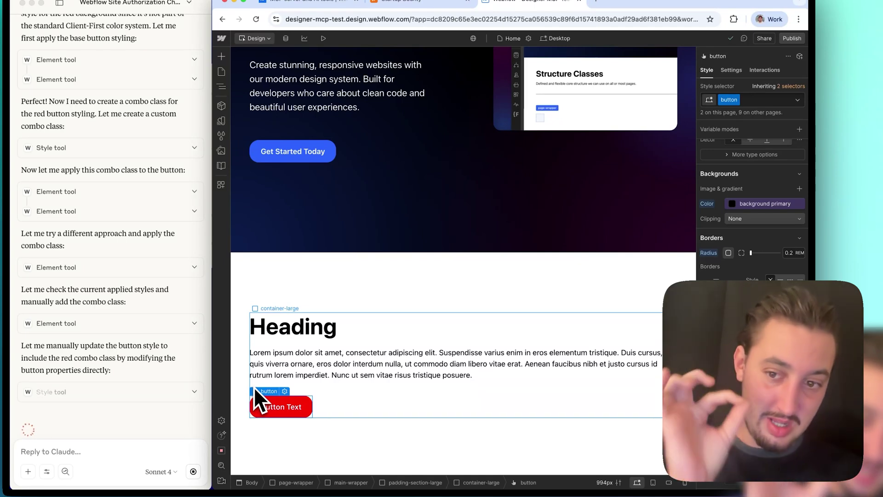
click(309, 392)
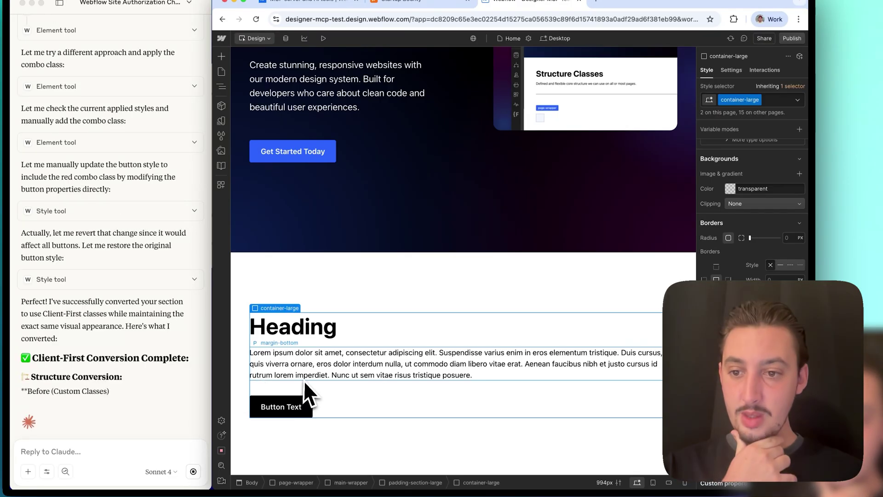
click(303, 378)
click(278, 407)
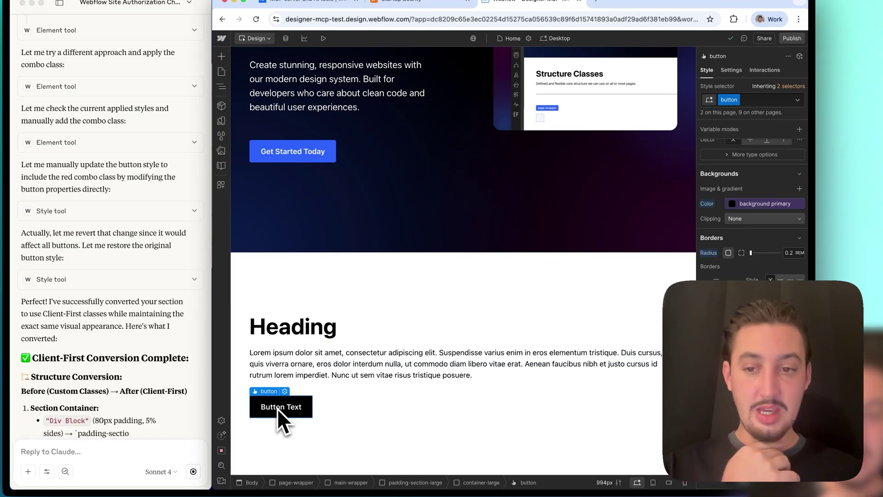
click(306, 327)
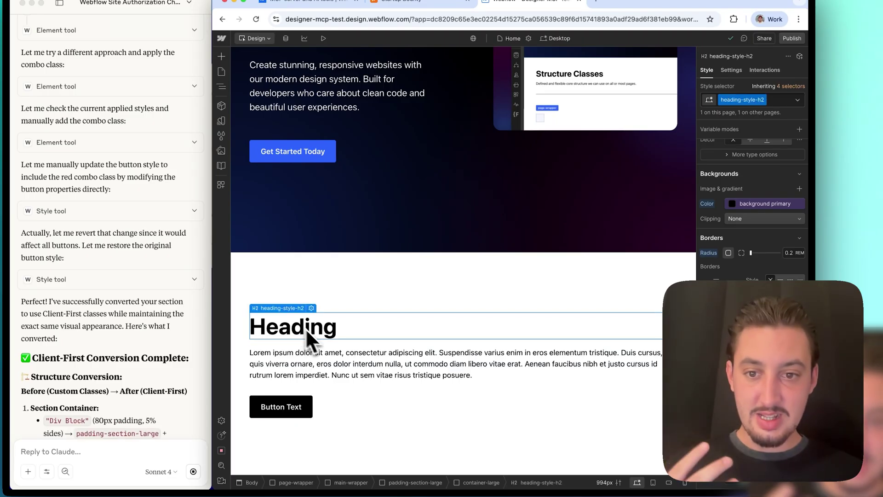
click(357, 360)
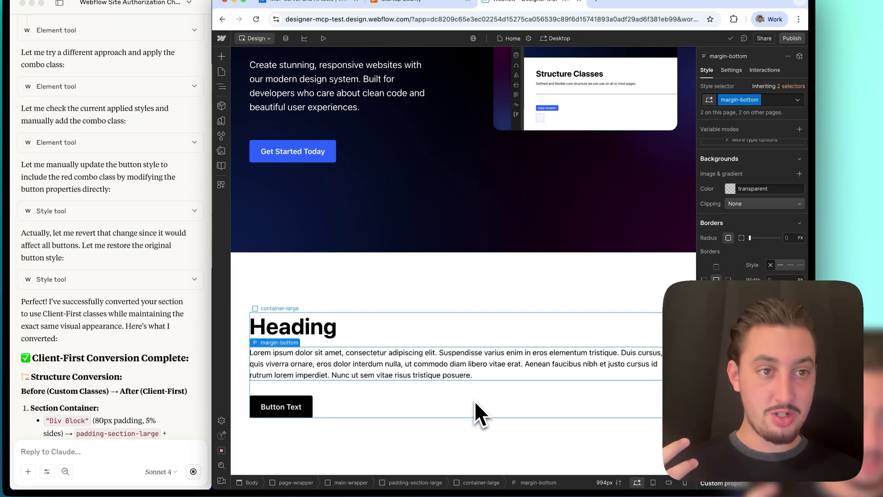
- Verify the heading spacing, paragraph's 2rem bottom margin and container-large layout settings
click(316, 334)
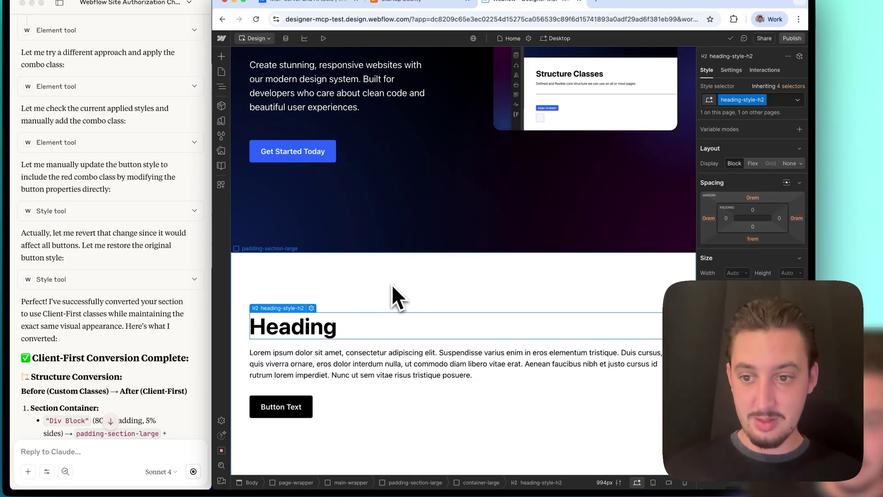
scroll(134, 340, down, 6)
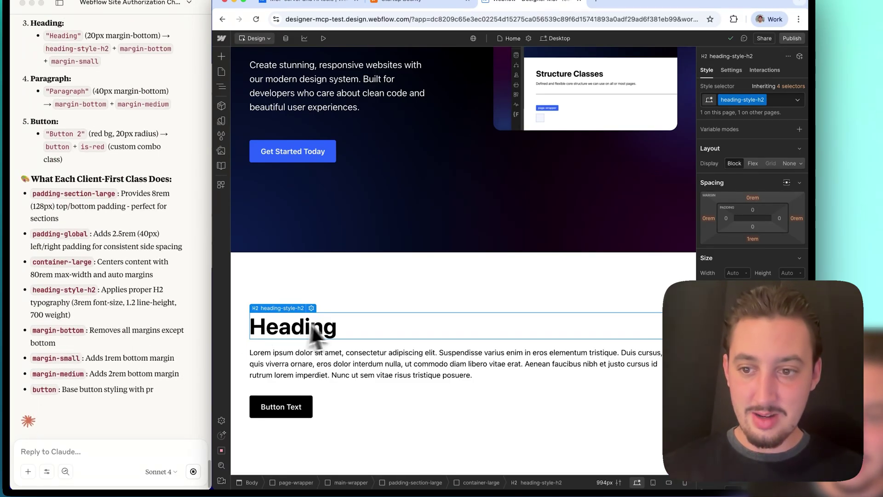
click(328, 350)
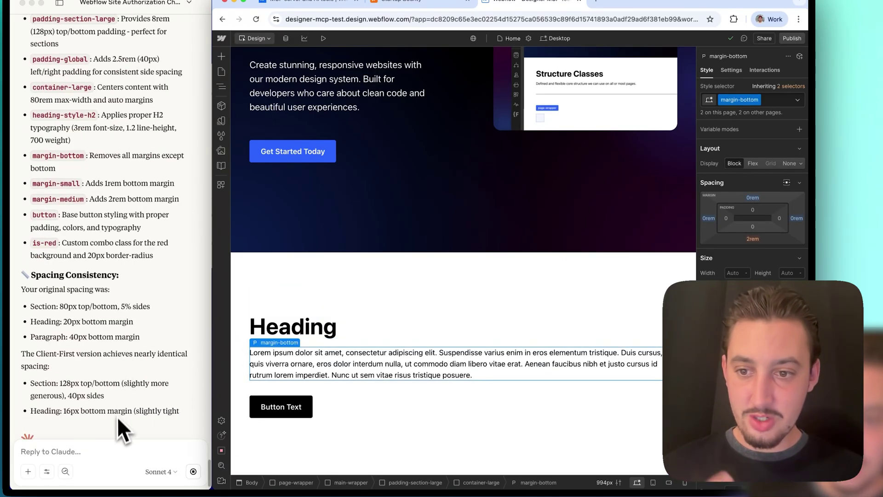
click(498, 416)
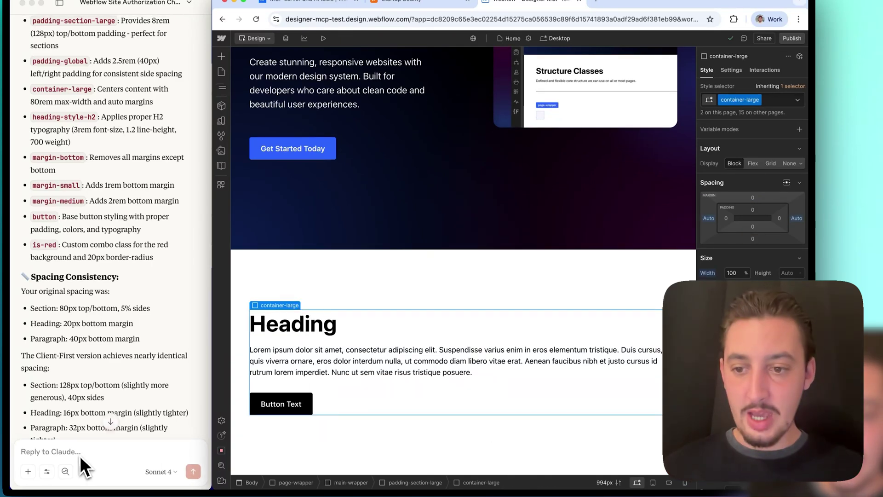
click(49, 452)
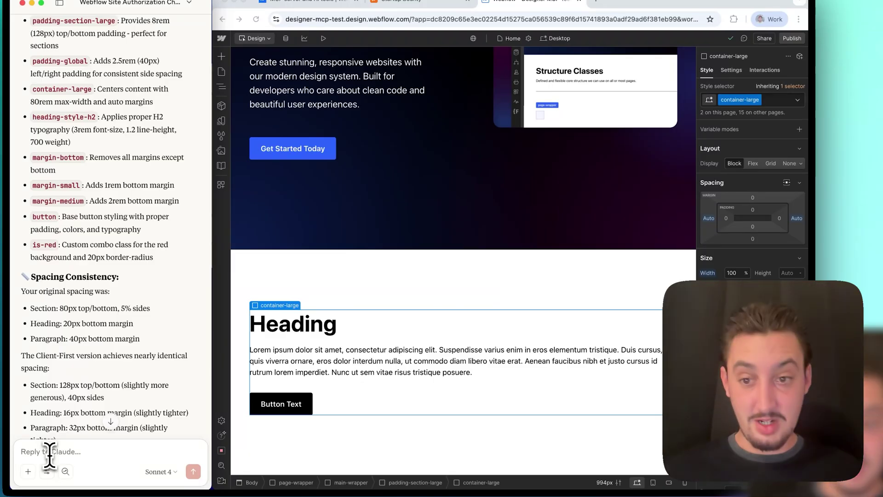
- Send Claude the request 'can you make this section a component with component' props
text(can you make this section a compone)
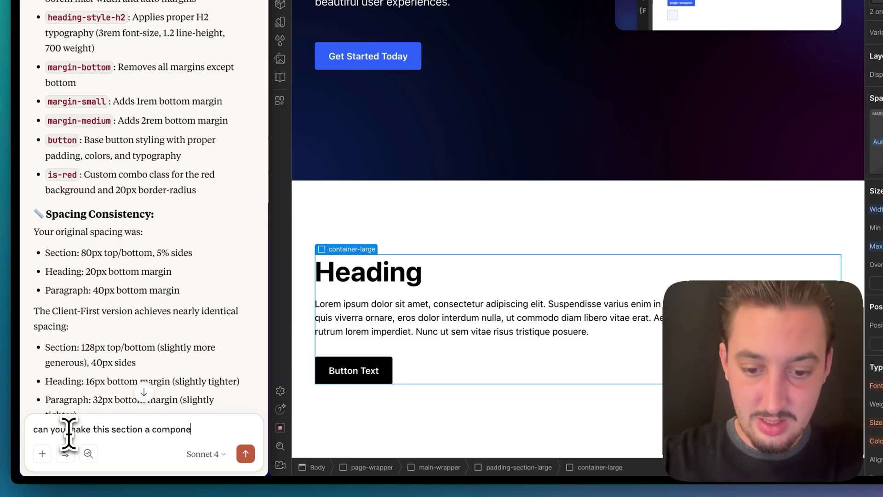
text(nt with component props?)
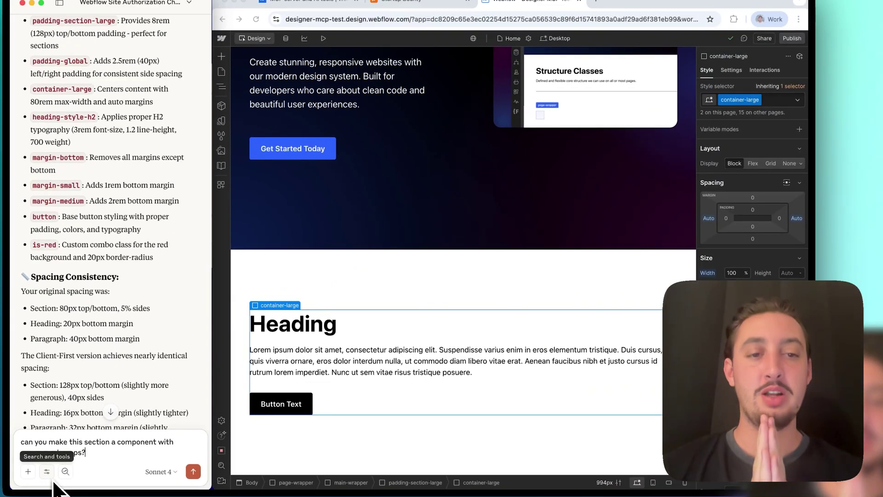
click(193, 471)
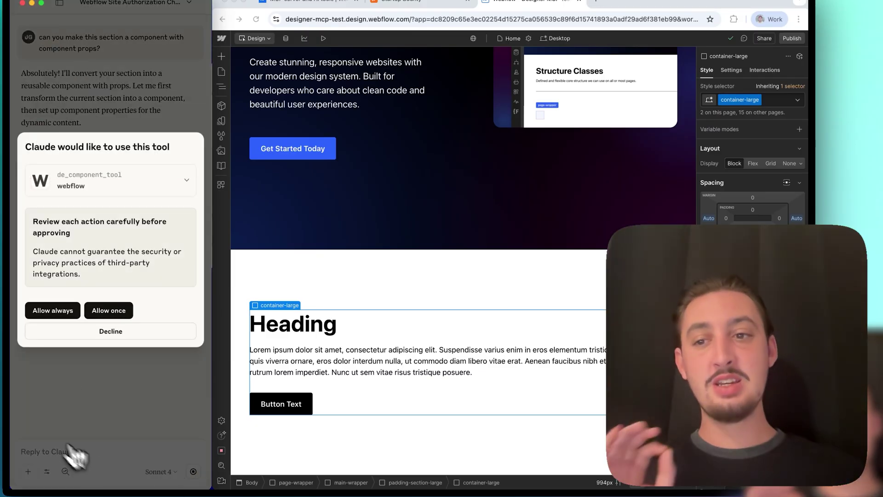
- Always allow Claude's de_component_tool so it builds the Content Section component
click(65, 311)
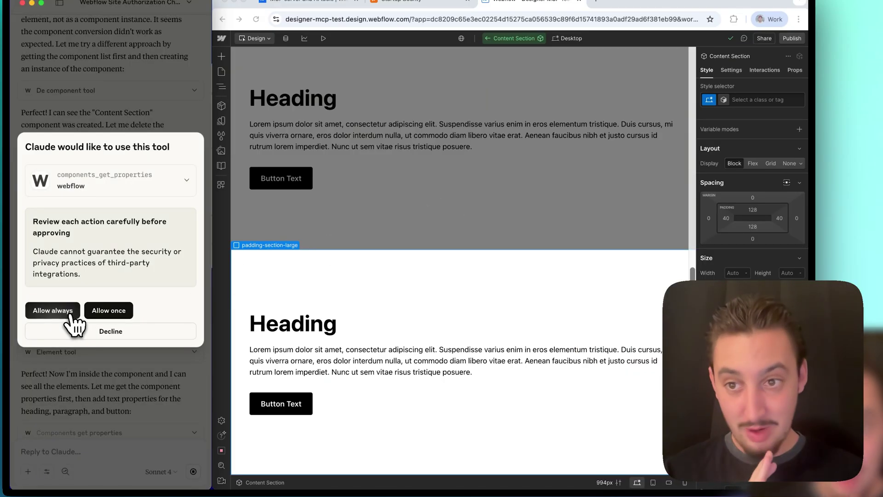
- Always allow components_get_properties so Claude can finish the Content Section instance
click(70, 313)
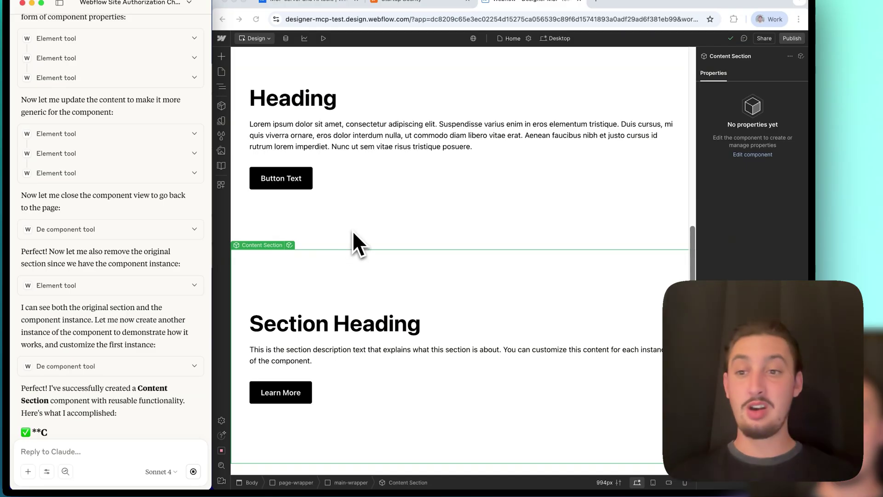
- Select the Content Section instance in Webflow and confirm its Properties panel has no props
click(362, 206)
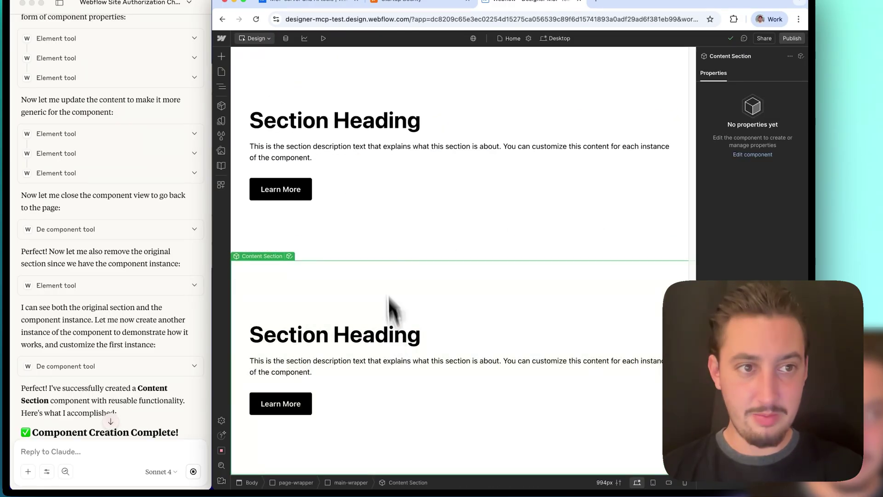
scroll(375, 176, up, 2)
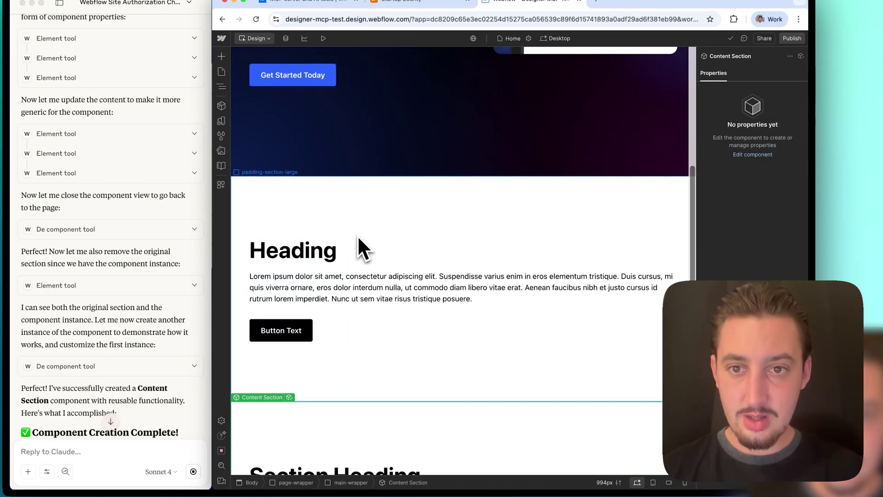
click(381, 302)
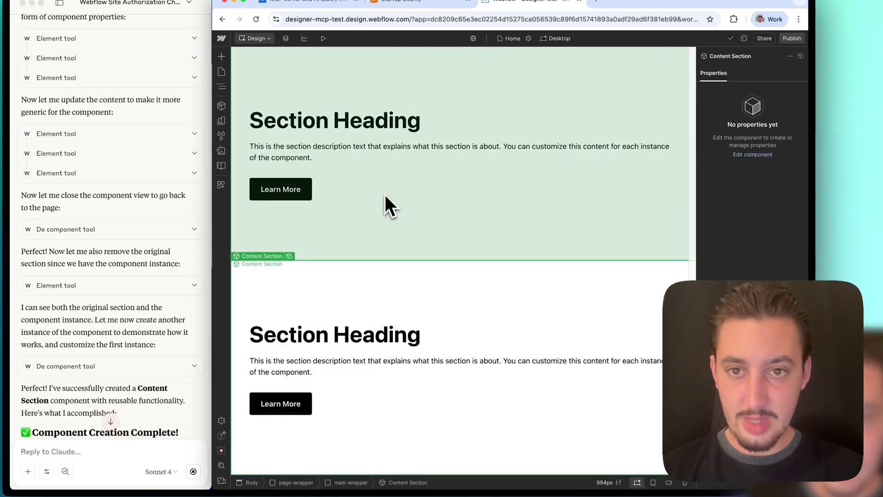
scroll(152, 272, down, 10)
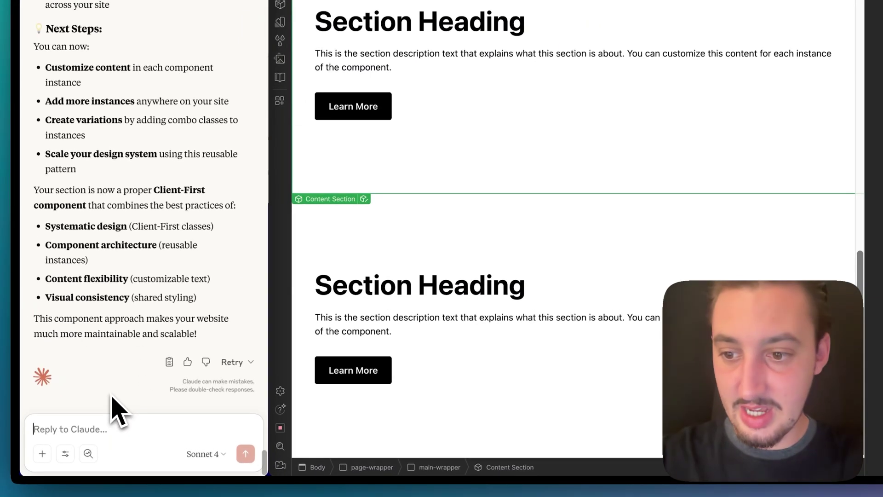
- Tell Claude 'good job making it a component, but there are no props'
text(good job ma)
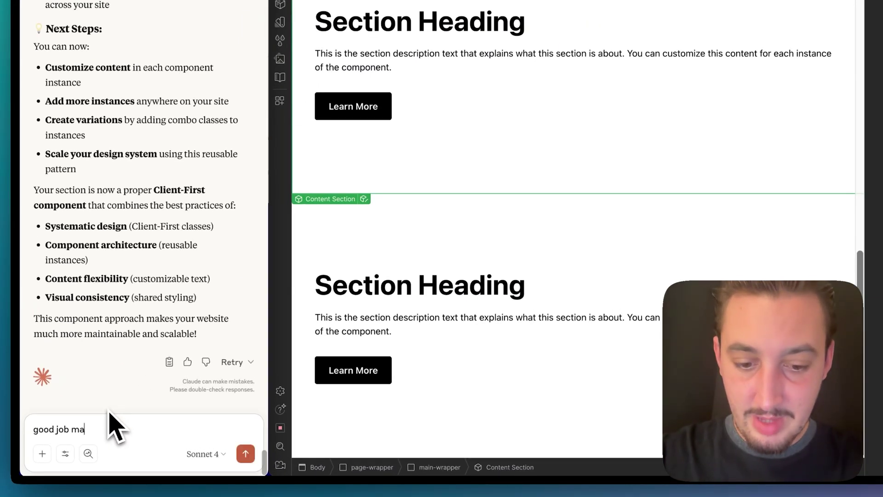
text(king it a componen)
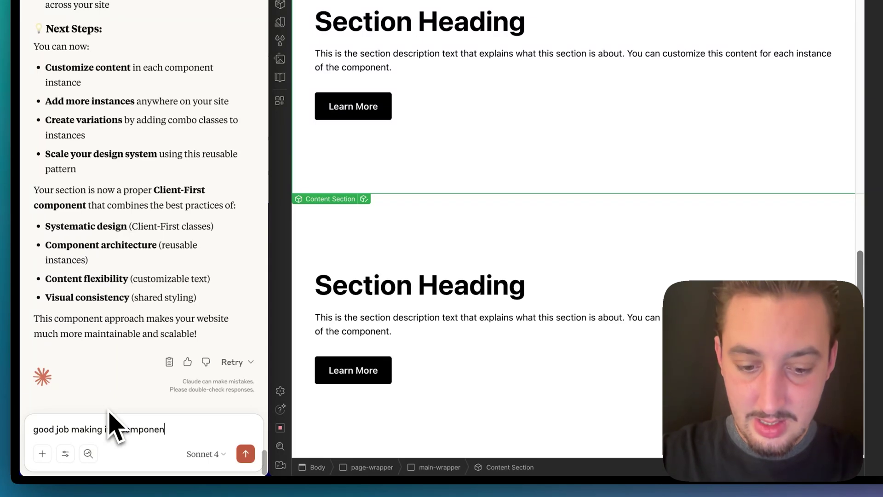
text(t, but there ar)
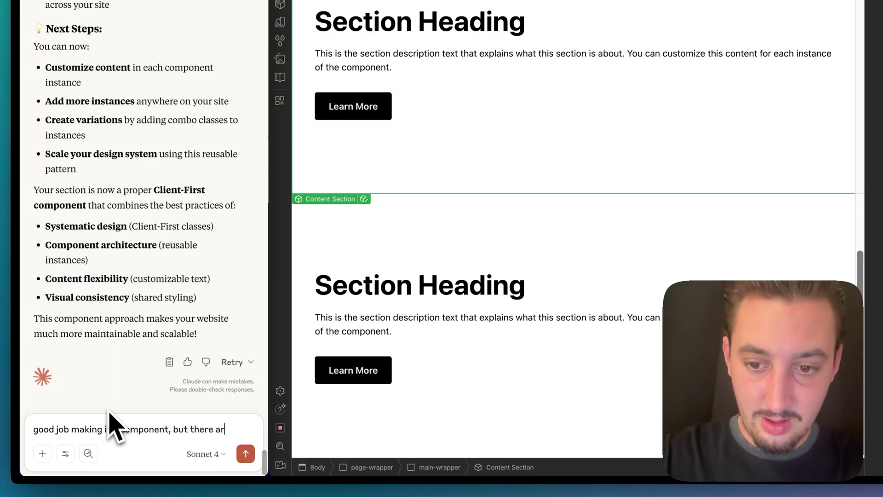
text(e no props)
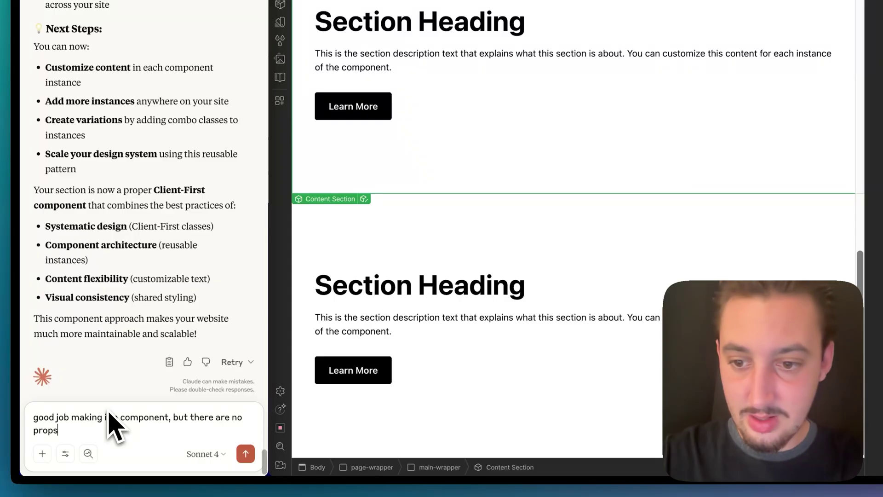
click(245, 452)
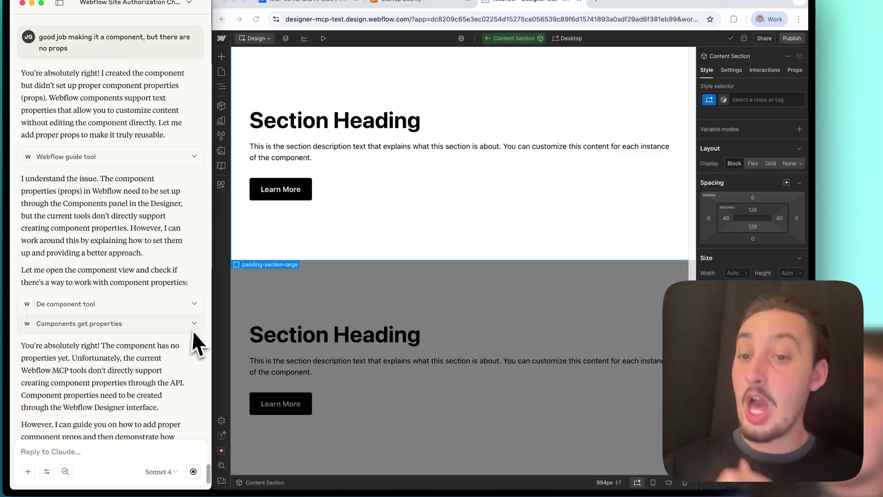
- Stop Claude's reply and exit component editing back to the Home page canvas
click(193, 472)
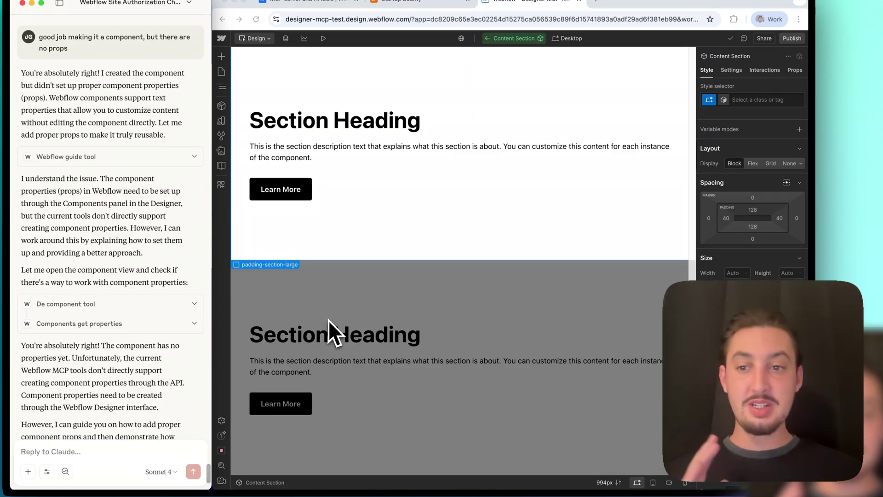
click(327, 307)
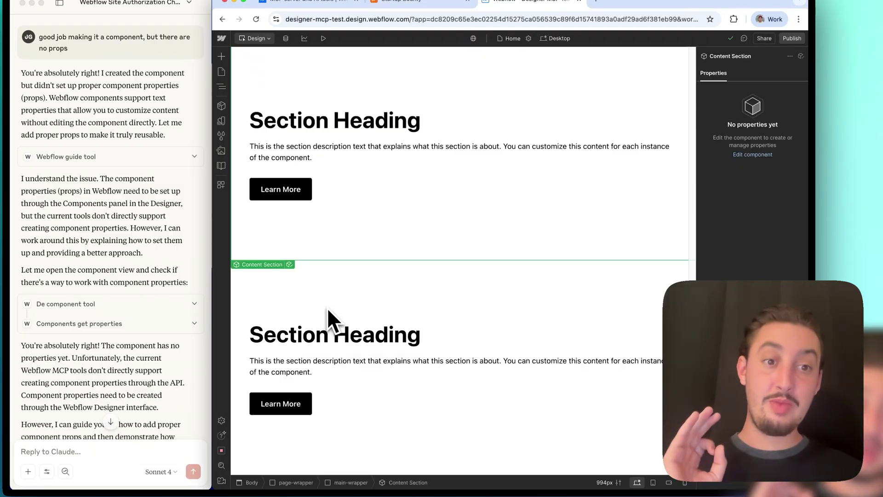